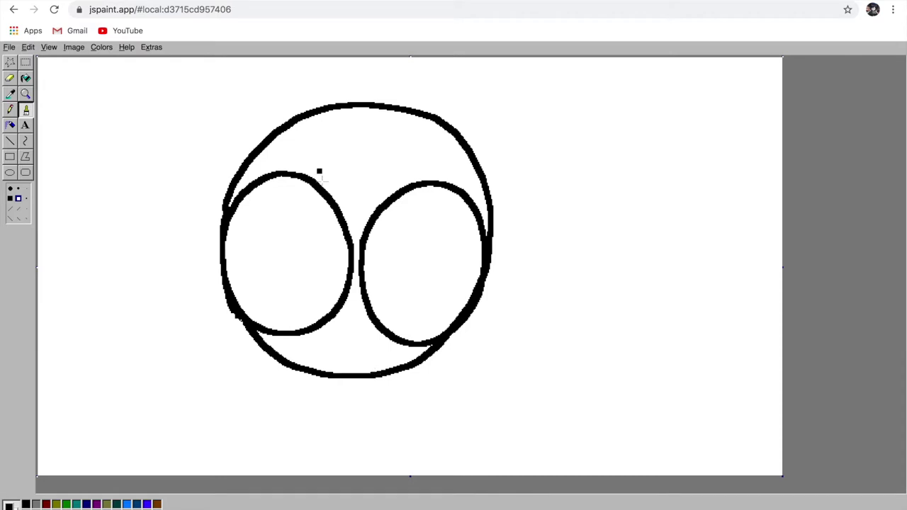
# Draw a round pupil in the upper-left part of each eye and a small half-round mouth beneath the eyes.
pyautogui.hotkey('ctrl', 'z')
pyautogui.moveTo(378, 224); pyautogui.dragTo(375, 225)
pyautogui.moveTo(327, 350); pyautogui.dragTo(326, 350)
# Draw a thick, nearly flat eyebrow above the right-hand eye.
pyautogui.moveTo(465, 177); pyautogui.dragTo(377, 176)
pyautogui.hotkey('ctrl', 'z')
pyautogui.moveTo(459, 170); pyautogui.dragTo(373, 183)
pyautogui.hotkey('ctrl', 'z')
pyautogui.moveTo(467, 168); pyautogui.dragTo(446, 161)
pyautogui.moveTo(368, 178); pyautogui.dragTo(365, 196)
pyautogui.moveTo(284, 147)
pyautogui.mouseDown()
pyautogui.moveTo(297, 145)
pyautogui.moveTo(348, 183)
pyautogui.mouseUp()
pyautogui.hotkey('ctrl', 'z')
pyautogui.hotkey('ctrl', 'z')
pyautogui.hotkey('ctrl', 'z')
pyautogui.moveTo(470, 174); pyautogui.dragTo(379, 171)
pyautogui.hotkey('ctrl', 'z')
pyautogui.moveTo(275, 160)
pyautogui.mouseDown()
pyautogui.moveTo(373, 160)
pyautogui.moveTo(367, 177)
pyautogui.mouseUp()
pyautogui.moveTo(255, 163); pyautogui.dragTo(266, 171)
pyautogui.moveTo(365, 194); pyautogui.dragTo(375, 199)
pyautogui.moveTo(417, 143); pyautogui.dragTo(439, 148)
pyautogui.moveTo(335, 121); pyautogui.dragTo(351, 128)
pyautogui.hotkey('ctrl', 'z')
pyautogui.hotkey('ctrl', 'z')
pyautogui.hotkey('ctrl', 'z')
pyautogui.hotkey('ctrl', 'z')
pyautogui.hotkey('ctrl', 'z')
pyautogui.hotkey('ctrl', 'z')
# Draw the left-hand eyebrow and add thin sweat marks across the forehead, nose bridge and chin, with drops hanging from both jaw sides.
pyautogui.moveTo(267, 163); pyautogui.dragTo(352, 168)
pyautogui.click(26, 198)
pyautogui.moveTo(254, 168); pyautogui.dragTo(261, 172)
pyautogui.moveTo(299, 138); pyautogui.dragTo(315, 145)
pyautogui.moveTo(364, 194); pyautogui.dragTo(377, 196)
pyautogui.moveTo(475, 188); pyautogui.dragTo(482, 192)
pyautogui.moveTo(452, 156); pyautogui.dragTo(461, 149)
pyautogui.moveTo(399, 132); pyautogui.dragTo(414, 129)
pyautogui.moveTo(388, 348); pyautogui.dragTo(399, 353)
pyautogui.moveTo(292, 348); pyautogui.dragTo(307, 346)
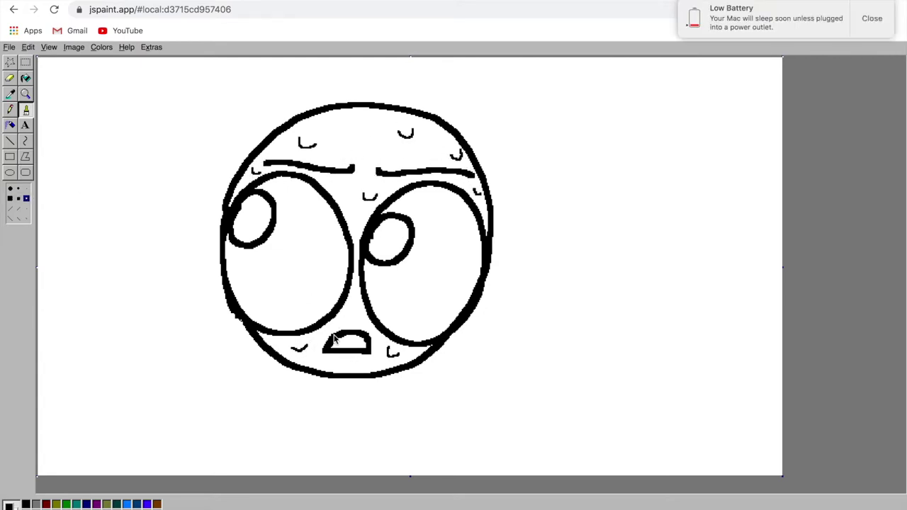
pyautogui.moveTo(255, 328); pyautogui.dragTo(264, 352)
pyautogui.moveTo(434, 347); pyautogui.dragTo(425, 370)
# Draw a large rounded shovel blade outline beside the face's lower right with the medium square brush.
pyautogui.click(18, 197)
pyautogui.moveTo(484, 345); pyautogui.dragTo(581, 417)
pyautogui.hotkey('ctrl', 'z')
pyautogui.moveTo(470, 334)
pyautogui.mouseDown()
pyautogui.moveTo(531, 278)
pyautogui.moveTo(469, 331)
pyautogui.moveTo(488, 355)
pyautogui.moveTo(483, 326)
pyautogui.mouseUp()
pyautogui.click(9, 79)
pyautogui.click(26, 110)
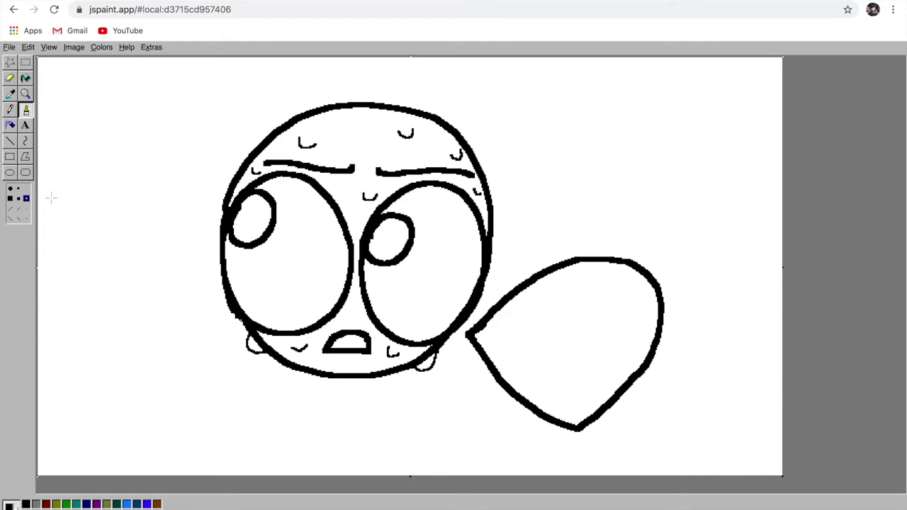
# Draw the shovel handle as two parallel straight diagonal lines from the blade down to the canvas's lower edge.
pyautogui.moveTo(509, 370)
pyautogui.mouseDown()
pyautogui.moveTo(535, 397)
pyautogui.moveTo(377, 476)
pyautogui.mouseUp()
pyautogui.hotkey('ctrl', 'z')
pyautogui.click(18, 199)
pyautogui.click(10, 141)
pyautogui.moveTo(492, 379); pyautogui.dragTo(375, 485)
pyautogui.moveTo(526, 409); pyautogui.dragTo(423, 504)
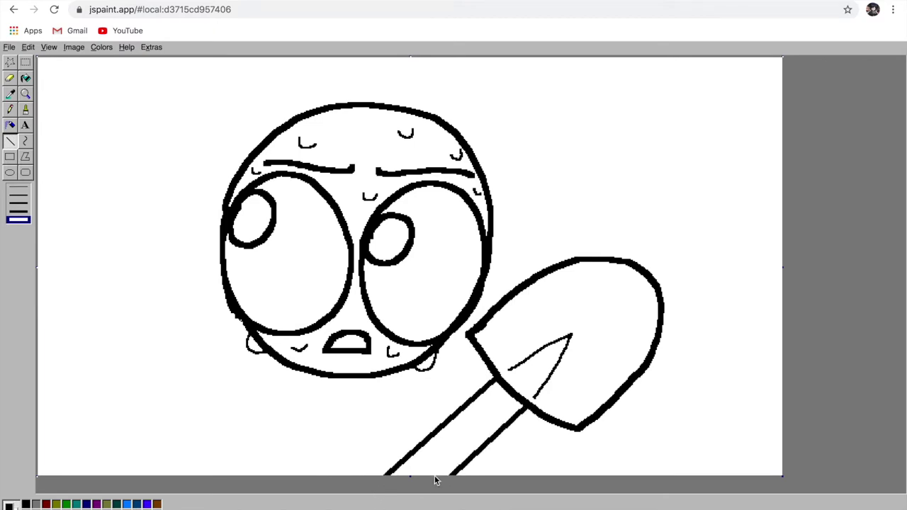
# Erase the blade's pointed corners and redraw its outline blunter, leaving it open where the handle joins.
pyautogui.click(26, 109)
pyautogui.click(10, 78)
pyautogui.moveTo(533, 417)
pyautogui.mouseDown()
pyautogui.moveTo(612, 405)
pyautogui.moveTo(659, 286)
pyautogui.mouseUp()
pyautogui.moveTo(469, 335)
pyautogui.mouseDown()
pyautogui.moveTo(485, 320)
pyautogui.moveTo(484, 346)
pyautogui.mouseUp()
pyautogui.click(25, 110)
pyautogui.moveTo(656, 278)
pyautogui.mouseDown()
pyautogui.moveTo(559, 425)
pyautogui.moveTo(528, 409)
pyautogui.moveTo(515, 366)
pyautogui.moveTo(523, 399)
pyautogui.moveTo(573, 333)
pyautogui.mouseUp()
# With the smallest square brush, draw the converging socket lines inside the blade and a curved band across the handle.
pyautogui.click(10, 78)
pyautogui.click(25, 109)
pyautogui.click(27, 198)
pyautogui.moveTo(578, 341); pyautogui.dragTo(530, 403)
pyautogui.moveTo(567, 275); pyautogui.dragTo(621, 302)
pyautogui.hotkey('ctrl', 'z')
pyautogui.moveTo(435, 430); pyautogui.dragTo(480, 445)
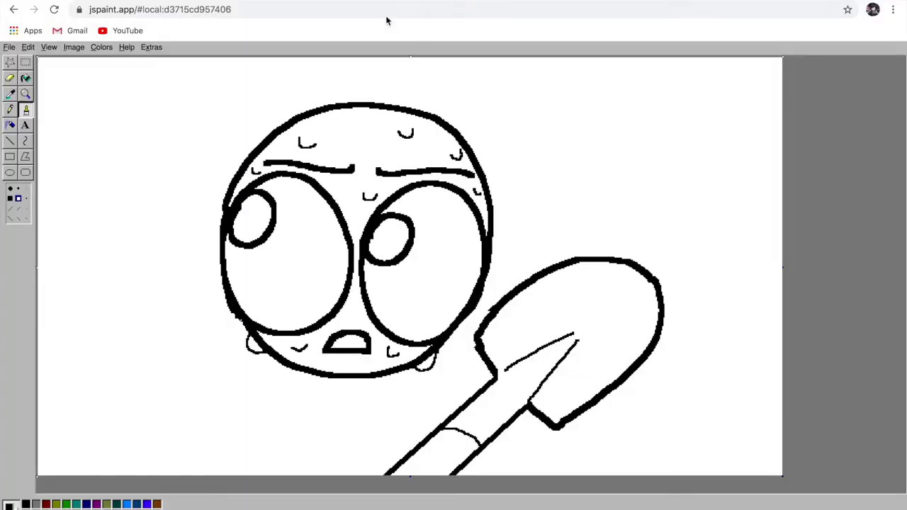
pyautogui.moveTo(401, 440); pyautogui.dragTo(511, 438)
pyautogui.moveTo(459, 425); pyautogui.dragTo(496, 454)
pyautogui.moveTo(437, 443); pyautogui.dragTo(483, 473)
pyautogui.moveTo(441, 402); pyautogui.dragTo(499, 405)
pyautogui.moveTo(402, 441); pyautogui.dragTo(374, 475)
pyautogui.moveTo(427, 467); pyautogui.dragTo(449, 476)
pyautogui.hotkey('ctrl', 'z')
pyautogui.hotkey('ctrl', 'z')
pyautogui.hotkey('ctrl', 'z')
pyautogui.hotkey('ctrl', 'z')
pyautogui.hotkey('ctrl', 'z')
pyautogui.hotkey('ctrl', 'z')
pyautogui.moveTo(406, 445)
pyautogui.mouseDown()
pyautogui.moveTo(525, 423)
pyautogui.moveTo(489, 437)
pyautogui.mouseUp()
pyautogui.moveTo(488, 438)
pyautogui.mouseDown()
pyautogui.moveTo(485, 462)
pyautogui.moveTo(469, 475)
pyautogui.mouseUp()
pyautogui.moveTo(486, 437); pyautogui.dragTo(455, 440)
pyautogui.moveTo(477, 469); pyautogui.dragTo(438, 466)
pyautogui.hotkey('ctrl', 'z')
pyautogui.hotkey('ctrl', 'z')
pyautogui.moveTo(488, 438)
pyautogui.mouseDown()
pyautogui.moveTo(480, 462)
pyautogui.moveTo(438, 466)
pyautogui.mouseUp()
pyautogui.moveTo(433, 418); pyautogui.dragTo(485, 413)
pyautogui.hotkey('ctrl', 'z')
pyautogui.moveTo(407, 444); pyautogui.dragTo(373, 478)
pyautogui.hotkey('ctrl', 'z')
pyautogui.hotkey('ctrl', 'z')
pyautogui.hotkey('ctrl', 'z')
pyautogui.hotkey('ctrl', 'z')
pyautogui.hotkey('ctrl', 'z')
pyautogui.moveTo(510, 442)
pyautogui.mouseDown()
pyautogui.moveTo(495, 399)
pyautogui.moveTo(498, 437)
pyautogui.mouseUp()
pyautogui.moveTo(429, 425)
pyautogui.mouseDown()
pyautogui.moveTo(433, 438)
pyautogui.moveTo(424, 413)
pyautogui.moveTo(479, 407)
pyautogui.moveTo(469, 406)
pyautogui.mouseUp()
pyautogui.hotkey('ctrl', 'z')
pyautogui.hotkey('ctrl', 'z')
pyautogui.moveTo(481, 465)
pyautogui.mouseDown()
pyautogui.moveTo(474, 421)
pyautogui.moveTo(430, 474)
pyautogui.mouseUp()
pyautogui.hotkey('ctrl', 'z')
# Outline the gripping hand in red, with a block of fingers over the handle and a small rounded thumb above it.
pyautogui.moveTo(508, 440); pyautogui.dragTo(430, 475)
pyautogui.moveTo(508, 441)
pyautogui.mouseDown()
pyautogui.moveTo(468, 475)
pyautogui.moveTo(516, 434)
pyautogui.mouseUp()
pyautogui.click(10, 78)
pyautogui.click(26, 109)
pyautogui.moveTo(465, 396); pyautogui.dragTo(469, 406)
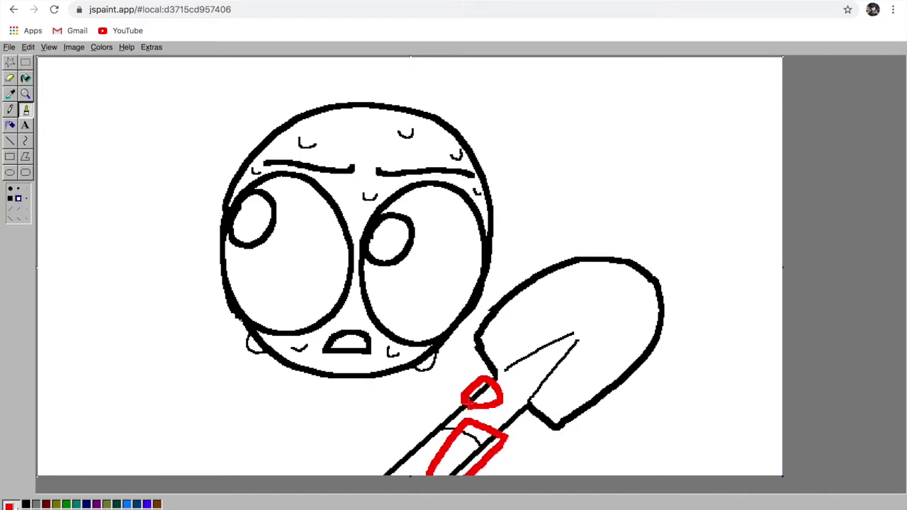
# Clear the handle lines inside the finger and thumb shapes to white and recolour their red outlines black.
pyautogui.click(26, 505)
pyautogui.click(26, 78)
pyautogui.click(476, 457)
pyautogui.click(26, 509)
pyautogui.click(464, 450)
pyautogui.click(26, 504)
pyautogui.click(482, 406)
pyautogui.click(474, 423)
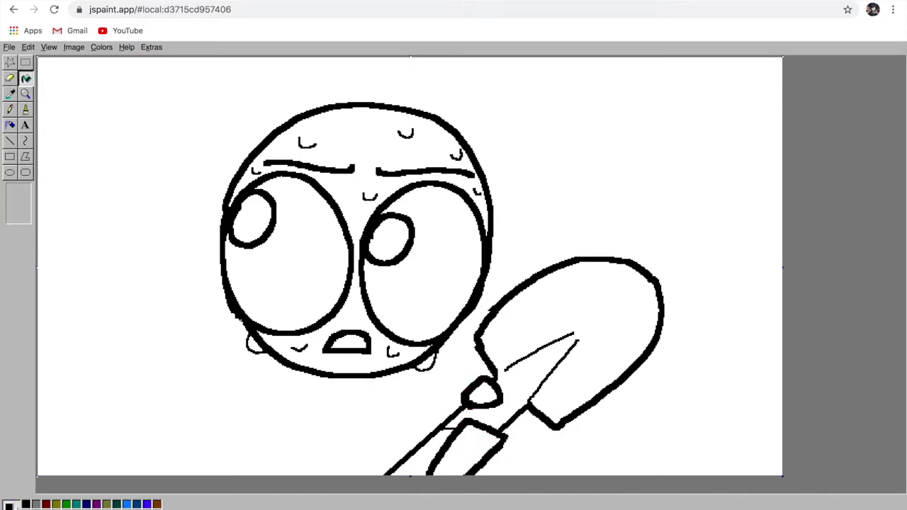
# Divide the gripping hand into fingers with two thin diagonal lines.
pyautogui.click(26, 109)
pyautogui.click(26, 198)
pyautogui.moveTo(458, 430); pyautogui.dragTo(482, 456)
pyautogui.moveTo(447, 455); pyautogui.dragTo(464, 475)
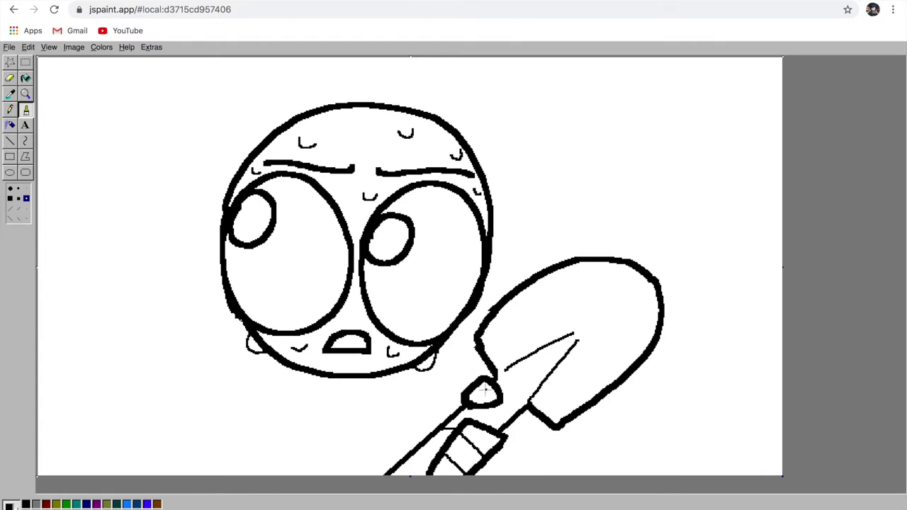
pyautogui.hotkey('ctrl', 'z')
pyautogui.click(18, 199)
pyautogui.moveTo(320, 376)
pyautogui.mouseDown()
pyautogui.moveTo(316, 401)
pyautogui.moveTo(187, 494)
pyautogui.mouseUp()
pyautogui.moveTo(376, 379); pyautogui.dragTo(392, 397)
pyautogui.hotkey('ctrl', 'z')
pyautogui.hotkey('ctrl', 'z')
pyautogui.moveTo(324, 377)
pyautogui.mouseDown()
pyautogui.moveTo(238, 489)
pyautogui.moveTo(240, 477)
pyautogui.mouseUp()
pyautogui.moveTo(369, 379); pyautogui.dragTo(474, 383)
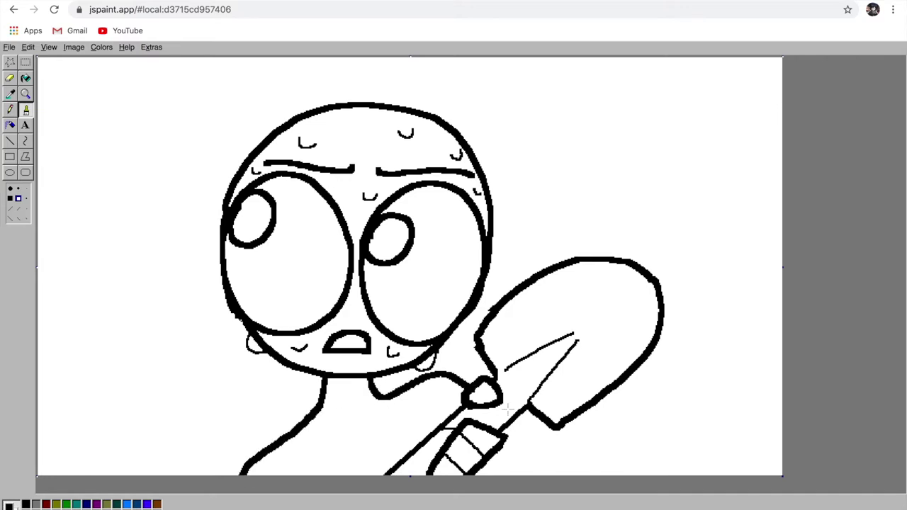
pyautogui.moveTo(497, 445); pyautogui.dragTo(507, 476)
pyautogui.hotkey('ctrl', 'z')
pyautogui.hotkey('ctrl', 'z')
pyautogui.hotkey('ctrl', 'z')
pyautogui.hotkey('ctrl', 'z')
pyautogui.moveTo(325, 378); pyautogui.dragTo(210, 489)
pyautogui.moveTo(369, 380); pyautogui.dragTo(468, 387)
pyautogui.hotkey('ctrl', 'z')
pyautogui.hotkey('ctrl', 'z')
pyautogui.hotkey('ctrl', 'z')
# Draw the neck and shoulders with the medium brush, running one side to the canvas's lower edge and the other to the shovel handle.
pyautogui.moveTo(337, 378)
pyautogui.mouseDown()
pyautogui.moveTo(279, 479)
pyautogui.moveTo(253, 478)
pyautogui.mouseUp()
pyautogui.hotkey('ctrl', 'z')
pyautogui.hotkey('ctrl', 'z')
pyautogui.hotkey('ctrl', 'z')
pyautogui.moveTo(368, 381)
pyautogui.mouseDown()
pyautogui.moveTo(416, 377)
pyautogui.moveTo(461, 392)
pyautogui.moveTo(444, 392)
pyautogui.moveTo(447, 421)
pyautogui.mouseUp()
pyautogui.hotkey('ctrl', 'z')
pyautogui.hotkey('ctrl', 'z')
pyautogui.hotkey('ctrl', 'z')
pyautogui.hotkey('ctrl', 'z')
# Draw a rounded ear on each side of the head, each with a thin inner curve.
pyautogui.moveTo(223, 225)
pyautogui.mouseDown()
pyautogui.moveTo(196, 283)
pyautogui.moveTo(224, 296)
pyautogui.mouseUp()
pyautogui.moveTo(491, 239); pyautogui.dragTo(476, 307)
pyautogui.click(27, 199)
pyautogui.moveTo(219, 248)
pyautogui.mouseDown()
pyautogui.moveTo(212, 269)
pyautogui.moveTo(221, 274)
pyautogui.mouseUp()
pyautogui.moveTo(490, 262); pyautogui.dragTo(484, 288)
pyautogui.hotkey('ctrl', 'z')
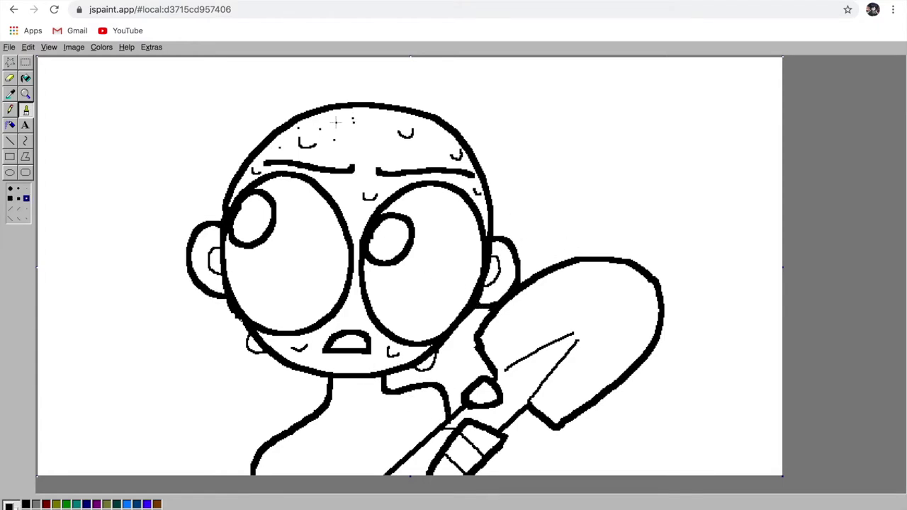
# Try to scribble short cropped hair across the top of the head with the thin brush.
pyautogui.moveTo(297, 132); pyautogui.dragTo(401, 119)
pyautogui.hotkey('ctrl', 'z')
pyautogui.moveTo(264, 152)
pyautogui.mouseDown()
pyautogui.moveTo(301, 122)
pyautogui.moveTo(390, 115)
pyautogui.moveTo(257, 161)
pyautogui.moveTo(311, 119)
pyautogui.mouseUp()
pyautogui.hotkey('ctrl', 'z')
pyautogui.moveTo(370, 143)
pyautogui.mouseDown()
pyautogui.moveTo(431, 147)
pyautogui.moveTo(347, 117)
pyautogui.moveTo(447, 141)
pyautogui.mouseUp()
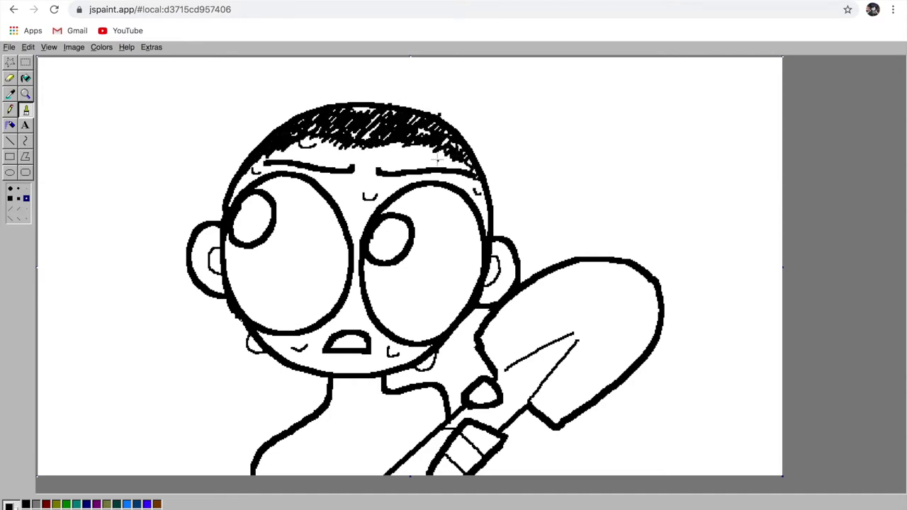
pyautogui.hotkey('ctrl', 'z')
pyautogui.click(47, 48)
pyautogui.click(34, 76)
pyautogui.hotkey('ctrl', 'y')
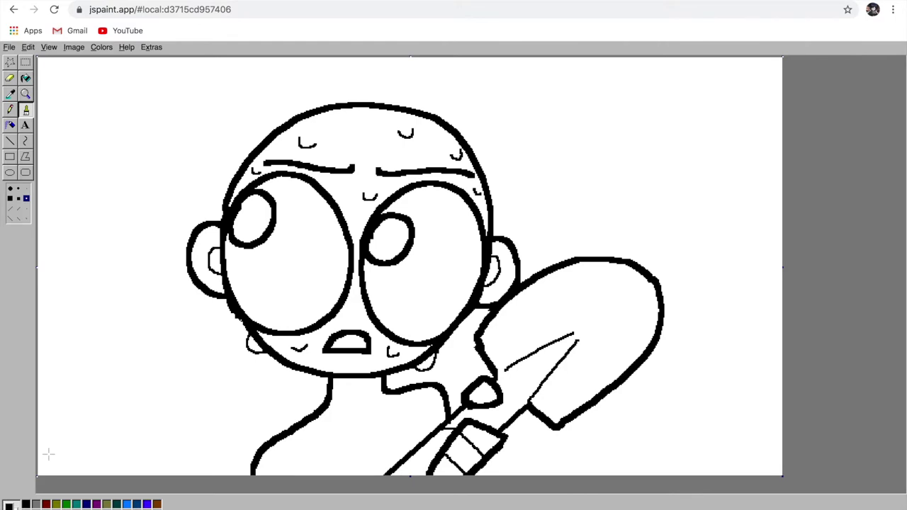
# Try to draw a wide hat brim in black across the forehead with the medium brush.
pyautogui.click(19, 198)
pyautogui.moveTo(495, 235)
pyautogui.mouseDown()
pyautogui.moveTo(489, 173)
pyautogui.moveTo(222, 214)
pyautogui.mouseUp()
pyautogui.hotkey('ctrl', 'z')
pyautogui.moveTo(494, 207); pyautogui.dragTo(214, 262)
pyautogui.hotkey('ctrl', 'z')
pyautogui.moveTo(494, 211)
pyautogui.mouseDown()
pyautogui.moveTo(216, 245)
pyautogui.moveTo(224, 259)
pyautogui.mouseUp()
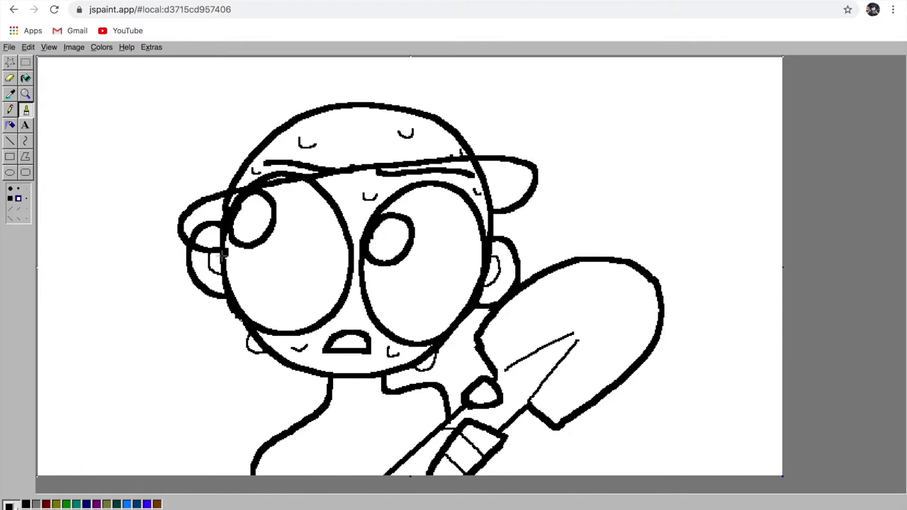
pyautogui.hotkey('ctrl', 'z')
pyautogui.moveTo(221, 206)
pyautogui.mouseDown()
pyautogui.moveTo(213, 172)
pyautogui.moveTo(420, 172)
pyautogui.mouseUp()
pyautogui.hotkey('ctrl', 'z')
# Try to draw a black brimmed hat with a flat crown and erase the head outline inside it.
pyautogui.moveTo(492, 192)
pyautogui.mouseDown()
pyautogui.moveTo(308, 139)
pyautogui.moveTo(232, 181)
pyautogui.mouseUp()
pyautogui.moveTo(253, 136)
pyautogui.mouseDown()
pyautogui.moveTo(480, 137)
pyautogui.moveTo(482, 148)
pyautogui.mouseUp()
pyautogui.hotkey('ctrl', 'z')
pyautogui.moveTo(487, 150); pyautogui.dragTo(460, 95)
pyautogui.moveTo(253, 136)
pyautogui.mouseDown()
pyautogui.moveTo(432, 90)
pyautogui.moveTo(463, 95)
pyautogui.mouseUp()
pyautogui.click(10, 78)
pyautogui.moveTo(271, 129)
pyautogui.mouseDown()
pyautogui.moveTo(466, 142)
pyautogui.moveTo(403, 133)
pyautogui.moveTo(390, 118)
pyautogui.mouseUp()
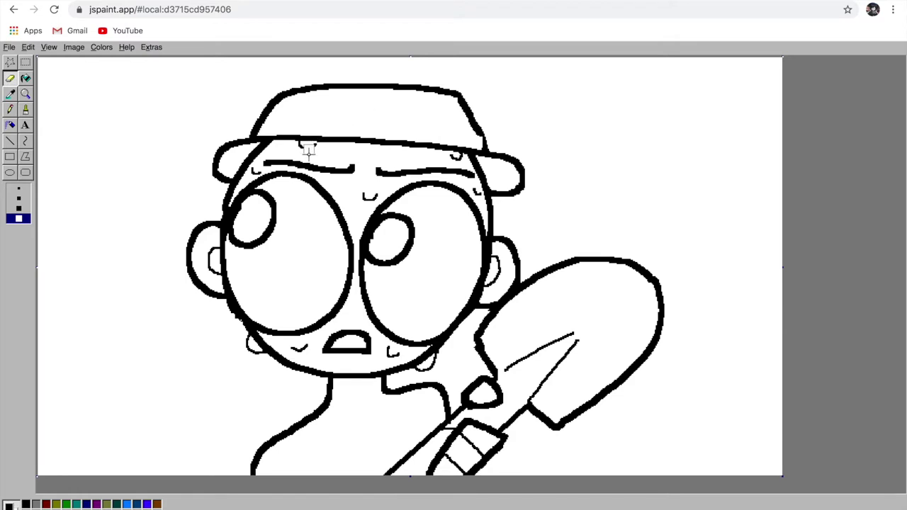
pyautogui.hotkey('ctrl', 'z')
pyautogui.hotkey('ctrl', 'z')
pyautogui.hotkey('ctrl', 'z')
pyautogui.hotkey('ctrl', 'z')
pyautogui.hotkey('ctrl', 'z')
# Try a red brimmed hat outline with a flat crown over the top of the head.
pyautogui.click(46, 509)
pyautogui.click(26, 109)
pyautogui.moveTo(246, 141)
pyautogui.mouseDown()
pyautogui.moveTo(304, 89)
pyautogui.moveTo(490, 152)
pyautogui.mouseUp()
pyautogui.moveTo(228, 186); pyautogui.dragTo(483, 153)
pyautogui.hotkey('ctrl', 'z')
pyautogui.moveTo(491, 201)
pyautogui.mouseDown()
pyautogui.moveTo(324, 119)
pyautogui.moveTo(236, 185)
pyautogui.mouseUp()
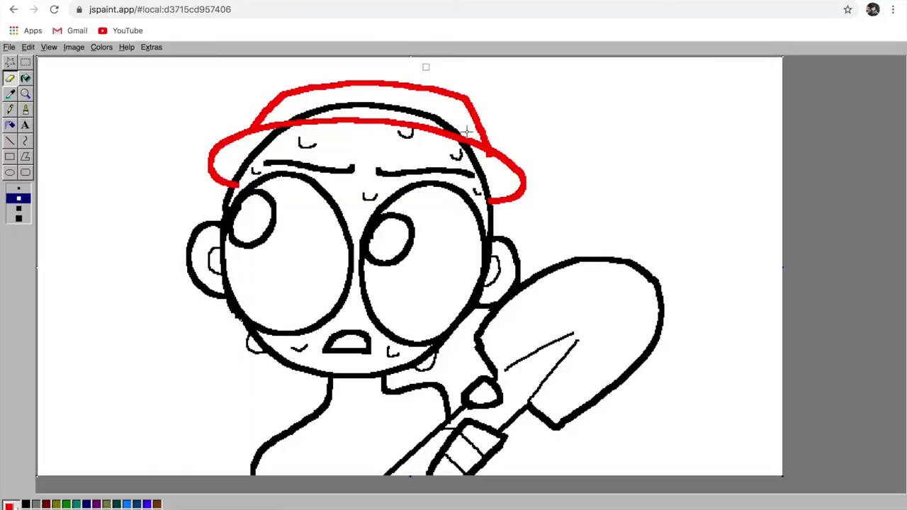
pyautogui.press('e')
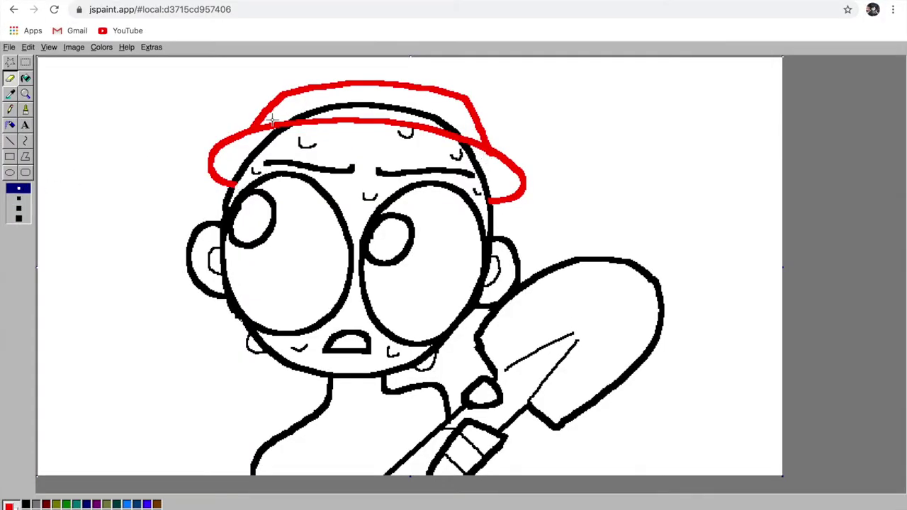
# Try a thin red inner line along the hat brim and erase the head outline and sweat marks crossing the brim.
pyautogui.click(26, 110)
pyautogui.click(26, 200)
pyautogui.moveTo(229, 172); pyautogui.dragTo(502, 182)
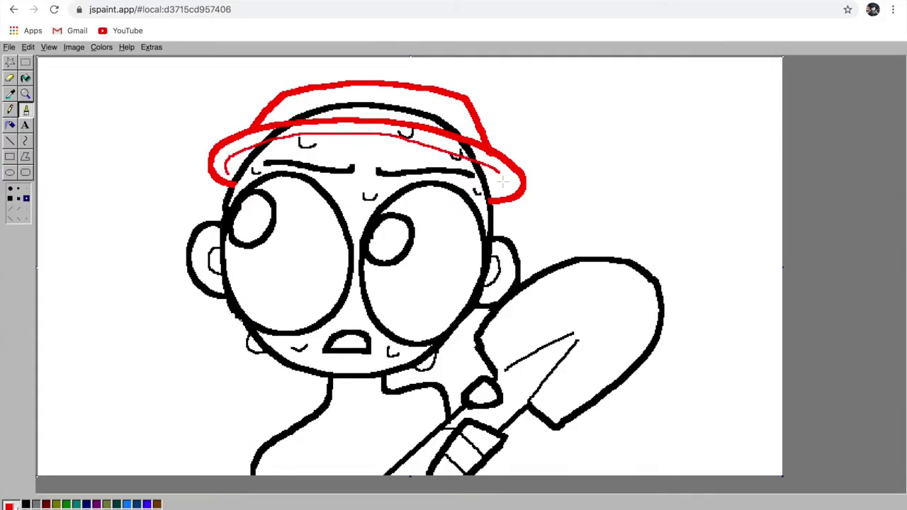
pyautogui.click(13, 106)
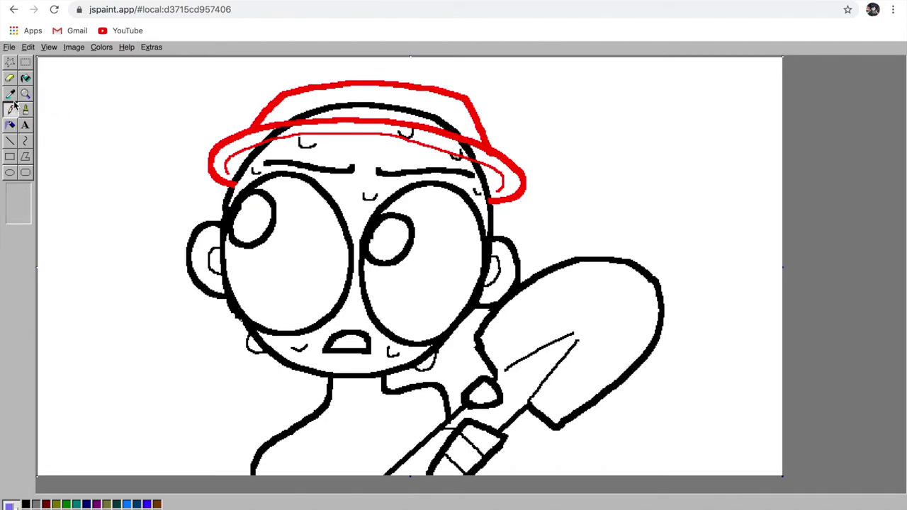
pyautogui.click(10, 78)
pyautogui.moveTo(273, 134); pyautogui.dragTo(261, 143)
pyautogui.moveTo(468, 155); pyautogui.dragTo(474, 158)
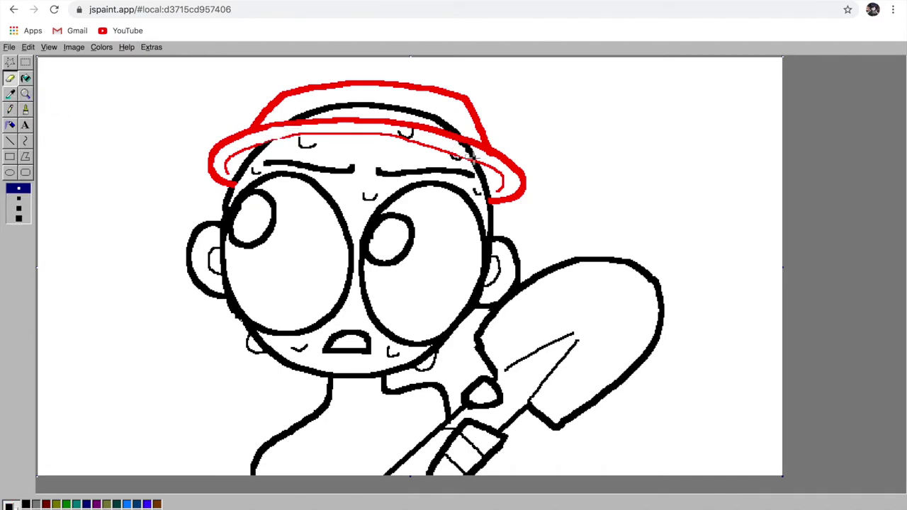
pyautogui.click(26, 109)
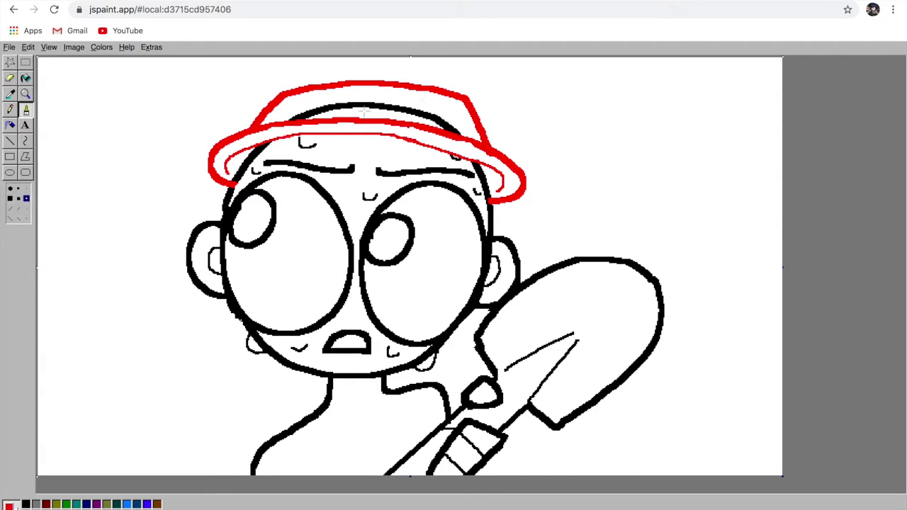
# Try to fill parts of the hat with red and black, and undo the whole hat.
pyautogui.click(26, 78)
pyautogui.click(295, 99)
pyautogui.hotkey('ctrl', 'z')
pyautogui.rightClick(301, 116)
pyautogui.click(25, 504)
pyautogui.click(305, 123)
pyautogui.click(319, 129)
pyautogui.hotkey('ctrl', 'z')
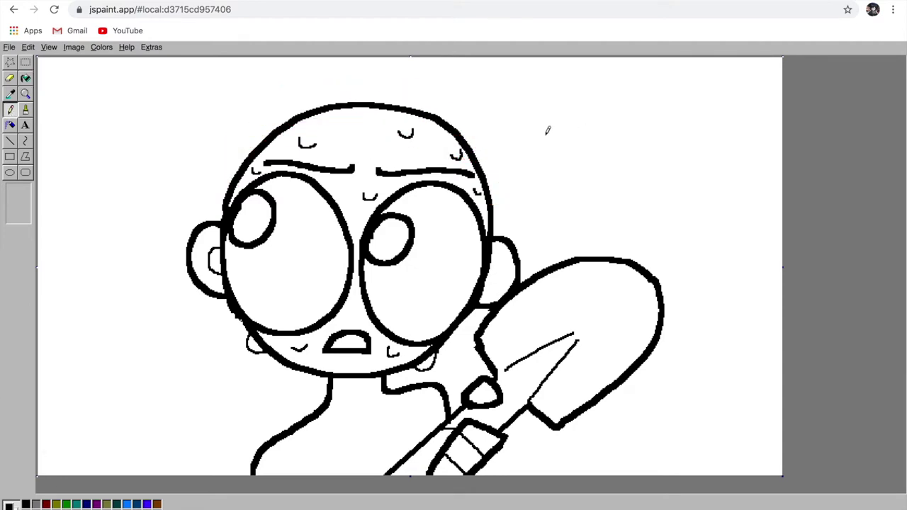
# Redo the ear's inner curve, and try a few pencil strokes in the empty area beside the head.
pyautogui.click(28, 47)
pyautogui.click(42, 69)
pyautogui.moveTo(509, 122); pyautogui.dragTo(596, 108)
pyautogui.moveTo(618, 107); pyautogui.dragTo(647, 86)
pyautogui.hotkey('ctrl', 'z')
pyautogui.hotkey('ctrl', 'z')
pyautogui.hotkey('ctrl', 'z')
# Draw the jacket's two front edges down from the neck and add notched lapels with the medium brush.
pyautogui.click(26, 110)
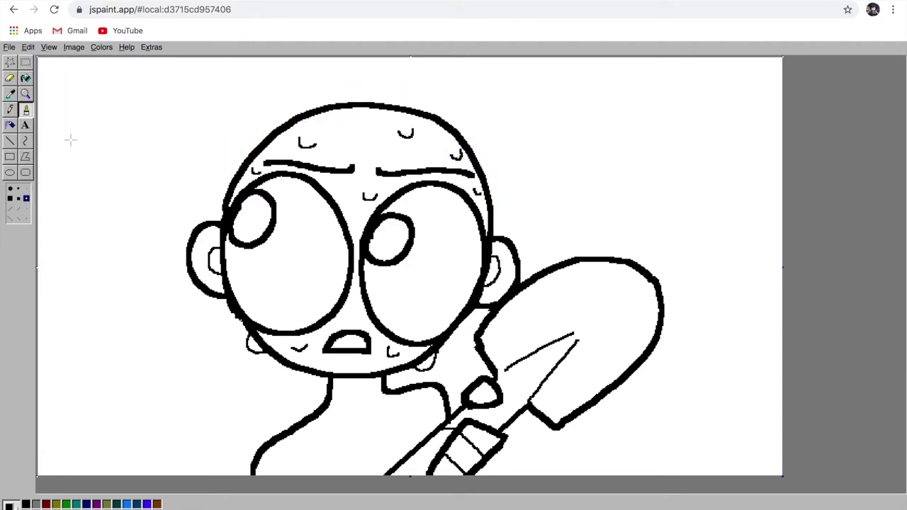
pyautogui.click(18, 198)
pyautogui.moveTo(329, 406); pyautogui.dragTo(340, 475)
pyautogui.moveTo(396, 397); pyautogui.dragTo(411, 451)
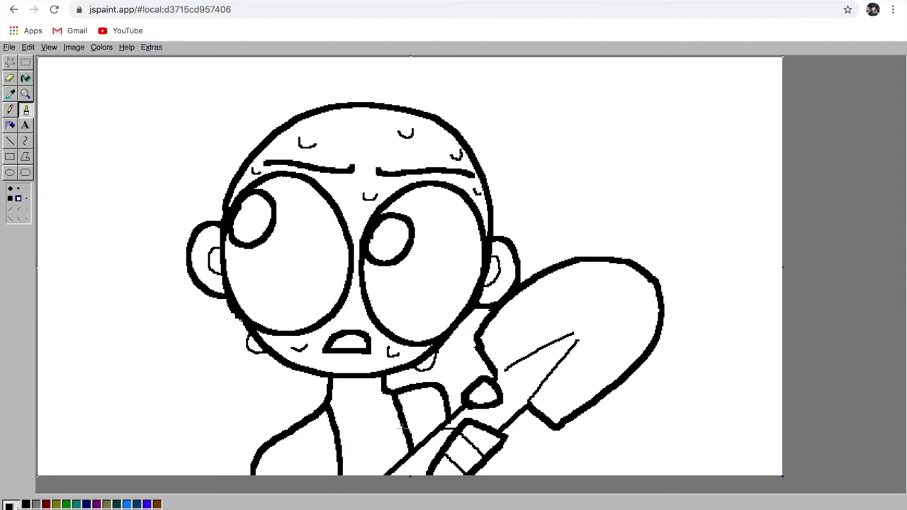
pyautogui.moveTo(326, 409); pyautogui.dragTo(316, 475)
pyautogui.moveTo(400, 394); pyautogui.dragTo(426, 436)
# Draw a shirt collar below the neck and a thin vertical placket with small buttons beneath it.
pyautogui.moveTo(328, 404); pyautogui.dragTo(389, 395)
pyautogui.moveTo(372, 424)
pyautogui.mouseDown()
pyautogui.moveTo(399, 421)
pyautogui.moveTo(336, 426)
pyautogui.moveTo(379, 475)
pyautogui.mouseUp()
pyautogui.click(26, 199)
pyautogui.hotkey('ctrl', 'z')
pyautogui.moveTo(372, 440)
pyautogui.mouseDown()
pyautogui.moveTo(372, 476)
pyautogui.moveTo(381, 461)
pyautogui.mouseUp()
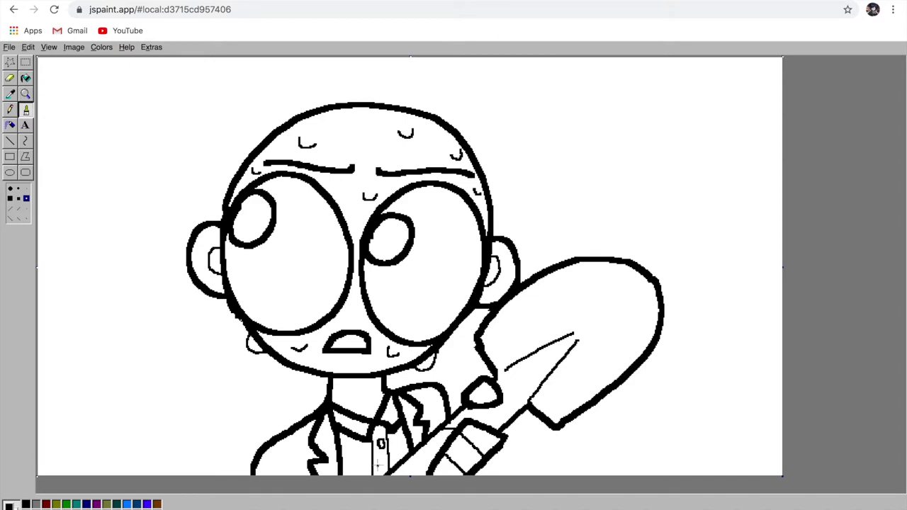
# Draw squared jacket shoulders with the medium brush and erase the old rounded shoulder lines.
pyautogui.click(20, 201)
pyautogui.moveTo(306, 427)
pyautogui.mouseDown()
pyautogui.moveTo(248, 448)
pyautogui.moveTo(250, 475)
pyautogui.mouseUp()
pyautogui.moveTo(411, 385); pyautogui.dragTo(450, 417)
pyautogui.click(10, 78)
pyautogui.moveTo(261, 450); pyautogui.dragTo(305, 429)
pyautogui.moveTo(443, 402)
pyautogui.mouseDown()
pyautogui.moveTo(435, 385)
pyautogui.moveTo(423, 387)
pyautogui.mouseUp()
# Redraw both jacket shoulders with sharp corners, and shade the neck solid black just under the chin.
pyautogui.click(26, 109)
pyautogui.moveTo(302, 423)
pyautogui.mouseDown()
pyautogui.moveTo(253, 441)
pyautogui.moveTo(250, 476)
pyautogui.mouseUp()
pyautogui.hotkey('ctrl', 'z')
pyautogui.hotkey('ctrl', 'z')
pyautogui.moveTo(312, 421); pyautogui.dragTo(251, 487)
pyautogui.moveTo(411, 389); pyautogui.dragTo(450, 421)
pyautogui.moveTo(327, 381)
pyautogui.mouseDown()
pyautogui.moveTo(380, 382)
pyautogui.moveTo(347, 381)
pyautogui.mouseUp()
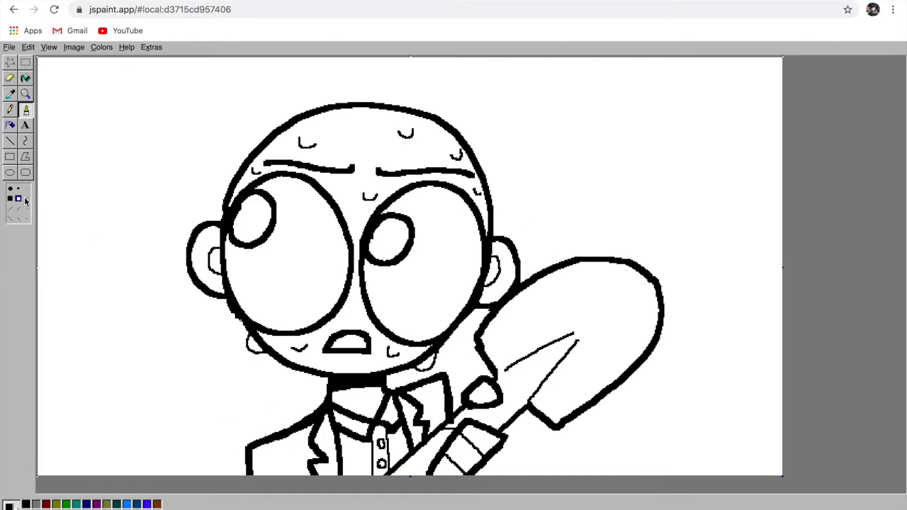
# Draw a thin jagged grass line across the background behind the head, with upright fence posts on both sides.
pyautogui.moveTo(40, 213); pyautogui.dragTo(224, 202)
pyautogui.moveTo(492, 201); pyautogui.dragTo(783, 191)
pyautogui.moveTo(105, 207)
pyautogui.mouseDown()
pyautogui.moveTo(98, 146)
pyautogui.moveTo(113, 206)
pyautogui.moveTo(128, 117)
pyautogui.moveTo(131, 206)
pyautogui.moveTo(198, 210)
pyautogui.moveTo(217, 182)
pyautogui.moveTo(219, 206)
pyautogui.mouseUp()
pyautogui.moveTo(488, 178); pyautogui.dragTo(500, 204)
pyautogui.moveTo(641, 197)
pyautogui.mouseDown()
pyautogui.moveTo(645, 144)
pyautogui.moveTo(660, 199)
pyautogui.mouseUp()
# Draw thin horizontal fence rails from the leftmost post to the canvas's left edge.
pyautogui.moveTo(99, 121)
pyautogui.mouseDown()
pyautogui.moveTo(35, 120)
pyautogui.moveTo(30, 132)
pyautogui.mouseUp()
pyautogui.moveTo(98, 152); pyautogui.dragTo(35, 153)
pyautogui.moveTo(100, 167); pyautogui.dragTo(35, 167)
pyautogui.moveTo(102, 186); pyautogui.dragTo(35, 185)
pyautogui.moveTo(103, 196); pyautogui.dragTo(36, 197)
# Build the gate with a diagonal brace and horizontal rails, and draw splintered rails close to the head.
pyautogui.moveTo(131, 122); pyautogui.dragTo(188, 187)
pyautogui.moveTo(132, 144); pyautogui.dragTo(189, 198)
pyautogui.moveTo(172, 152); pyautogui.dragTo(168, 165)
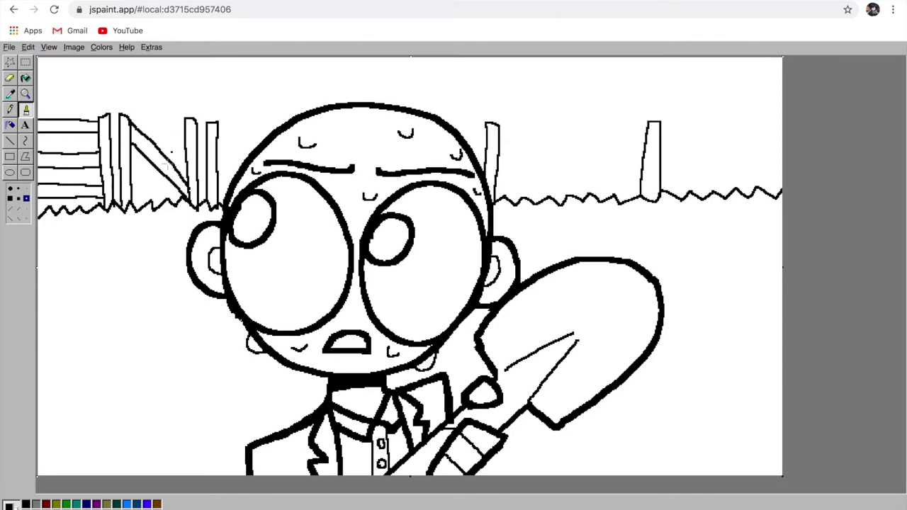
pyautogui.hotkey('ctrl', 'z')
pyautogui.moveTo(125, 117); pyautogui.dragTo(184, 125)
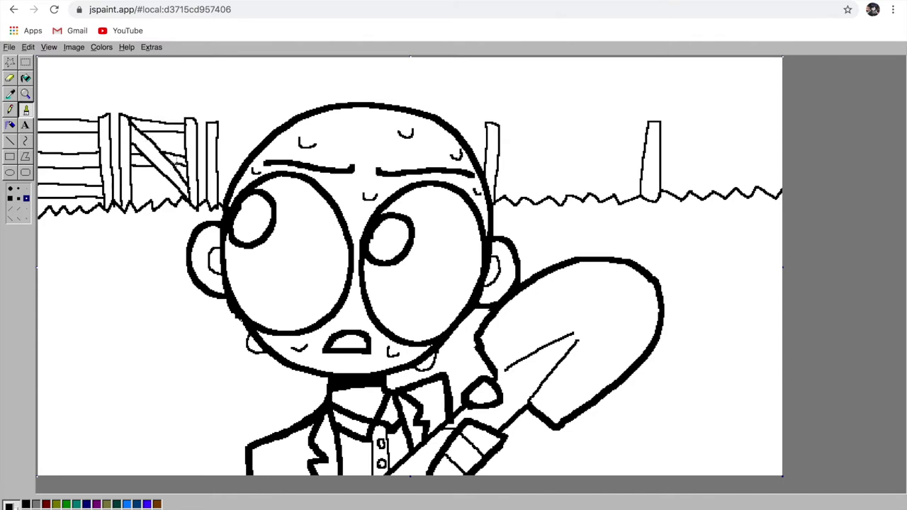
pyautogui.moveTo(119, 187); pyautogui.dragTo(180, 197)
pyautogui.moveTo(219, 125); pyautogui.dragTo(255, 129)
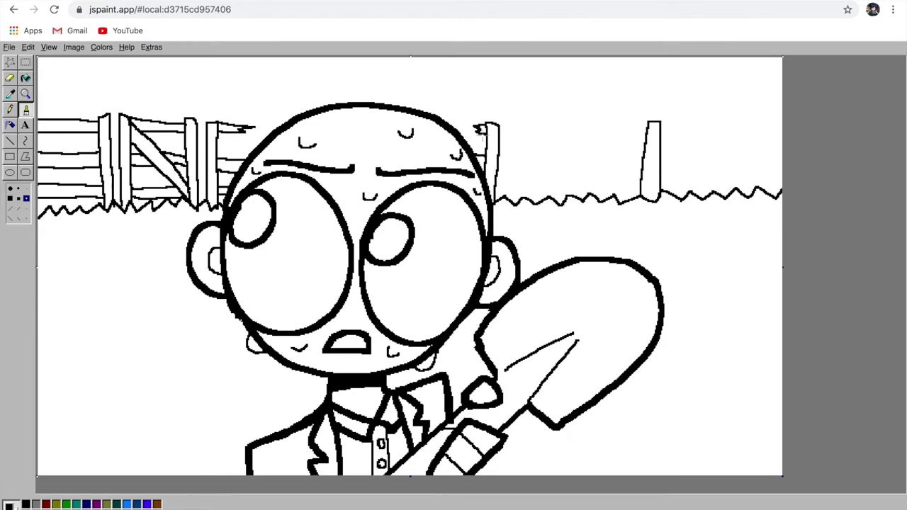
# Try to draw horizontal rails between the two fence posts above the shovel.
pyautogui.moveTo(499, 127)
pyautogui.mouseDown()
pyautogui.moveTo(650, 131)
pyautogui.moveTo(532, 145)
pyautogui.moveTo(526, 129)
pyautogui.moveTo(652, 129)
pyautogui.moveTo(646, 145)
pyautogui.mouseUp()
pyautogui.hotkey('ctrl', 'z')
pyautogui.hotkey('ctrl', 'z')
pyautogui.hotkey('ctrl', 'z')
pyautogui.moveTo(499, 157); pyautogui.dragTo(641, 161)
pyautogui.moveTo(499, 175); pyautogui.dragTo(641, 177)
pyautogui.moveTo(497, 187); pyautogui.dragTo(645, 189)
pyautogui.hotkey('ctrl', 'z')
pyautogui.hotkey('ctrl', 'z')
pyautogui.hotkey('ctrl', 'z')
pyautogui.hotkey('ctrl', 'z')
pyautogui.hotkey('ctrl', 'z')
pyautogui.hotkey('ctrl', 'z')
# Draw thin horizontal rails joining the two fence posts above the shovel.
pyautogui.moveTo(498, 126); pyautogui.dragTo(650, 127)
pyautogui.moveTo(499, 135); pyautogui.dragTo(651, 137)
pyautogui.moveTo(500, 151); pyautogui.dragTo(647, 156)
pyautogui.hotkey('ctrl', 'z')
pyautogui.moveTo(496, 168)
pyautogui.mouseDown()
pyautogui.moveTo(645, 170)
pyautogui.moveTo(640, 180)
pyautogui.mouseUp()
# Try to handwrite "ouch" in the sky above the fence.
pyautogui.moveTo(523, 88); pyautogui.dragTo(520, 89)
pyautogui.moveTo(542, 90); pyautogui.dragTo(556, 101)
pyautogui.moveTo(575, 85); pyautogui.dragTo(575, 104)
pyautogui.moveTo(580, 74); pyautogui.dragTo(601, 103)
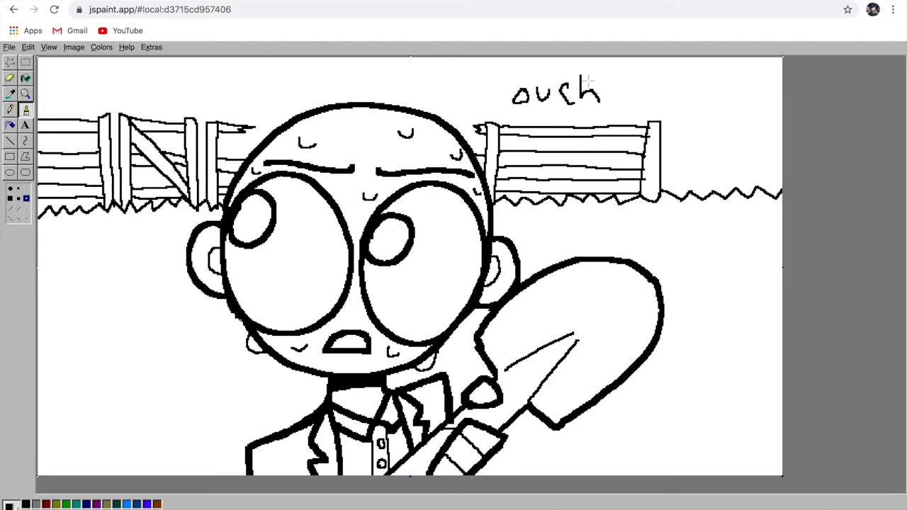
pyautogui.hotkey('ctrl', 'z')
pyautogui.hotkey('ctrl', 'z')
pyautogui.hotkey('ctrl', 'z')
pyautogui.hotkey('ctrl', 'z')
# Draw thin horizontal rails from the rightmost fence post to the canvas's right edge.
pyautogui.click(10, 78)
pyautogui.click(26, 109)
pyautogui.moveTo(662, 127); pyautogui.dragTo(783, 127)
pyautogui.hotkey('ctrl', 'z')
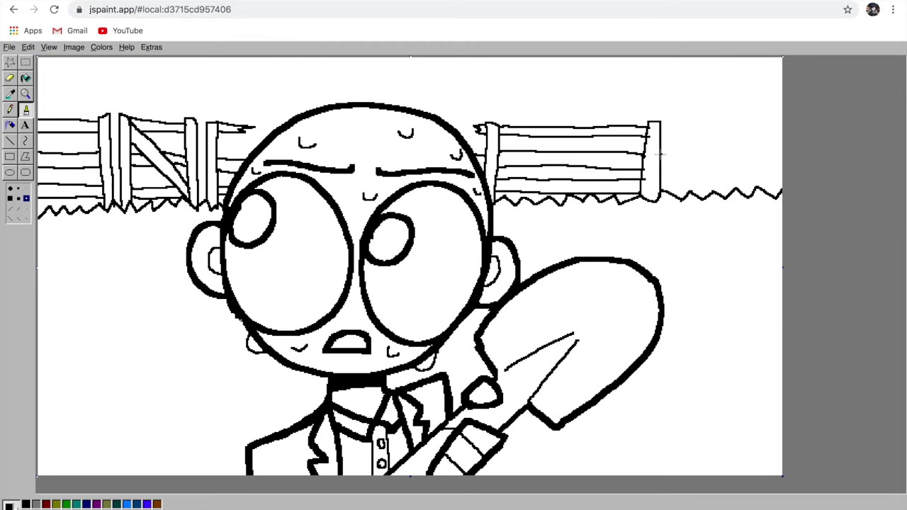
pyautogui.moveTo(667, 127); pyautogui.dragTo(756, 131)
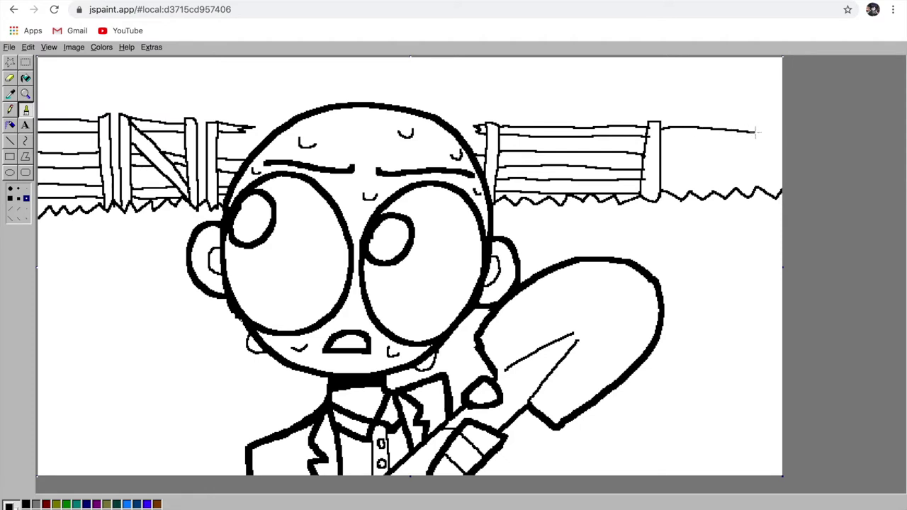
pyautogui.hotkey('ctrl', 'z')
pyautogui.moveTo(661, 126); pyautogui.dragTo(782, 129)
pyautogui.moveTo(661, 136); pyautogui.dragTo(782, 141)
pyautogui.moveTo(660, 154)
pyautogui.mouseDown()
pyautogui.moveTo(783, 153)
pyautogui.moveTo(782, 163)
pyautogui.mouseUp()
pyautogui.moveTo(661, 180); pyautogui.dragTo(782, 177)
# Draw thin tree trunks rising behind the fence: a branching one and a narrow one above the shovel, and one behind the gate.
pyautogui.moveTo(710, 179); pyautogui.dragTo(716, 57)
pyautogui.moveTo(686, 58); pyautogui.dragTo(683, 97)
pyautogui.moveTo(682, 97); pyautogui.dragTo(671, 58)
pyautogui.moveTo(662, 60); pyautogui.dragTo(683, 130)
pyautogui.moveTo(594, 132); pyautogui.dragTo(594, 58)
pyautogui.moveTo(580, 132); pyautogui.dragTo(580, 58)
pyautogui.moveTo(594, 139)
pyautogui.mouseDown()
pyautogui.moveTo(594, 156)
pyautogui.moveTo(577, 158)
pyautogui.mouseUp()
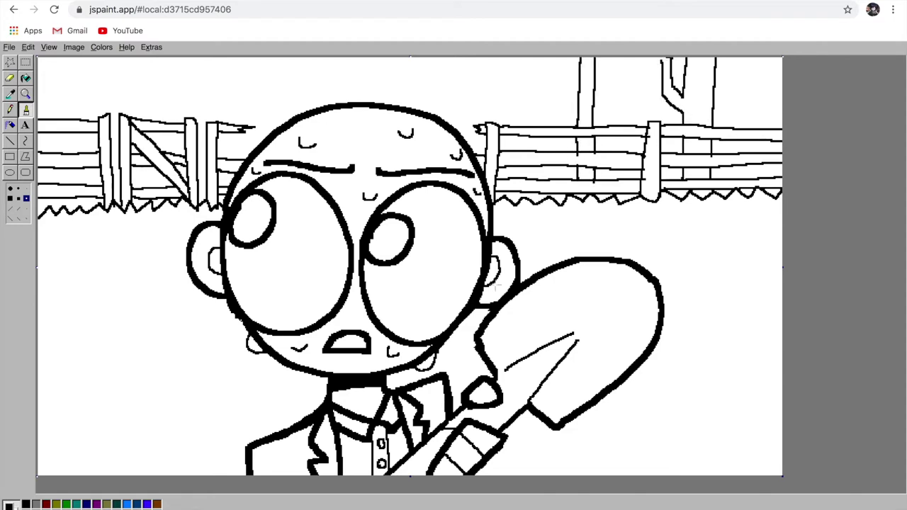
pyautogui.moveTo(156, 61)
pyautogui.mouseDown()
pyautogui.moveTo(156, 122)
pyautogui.moveTo(177, 127)
pyautogui.mouseUp()
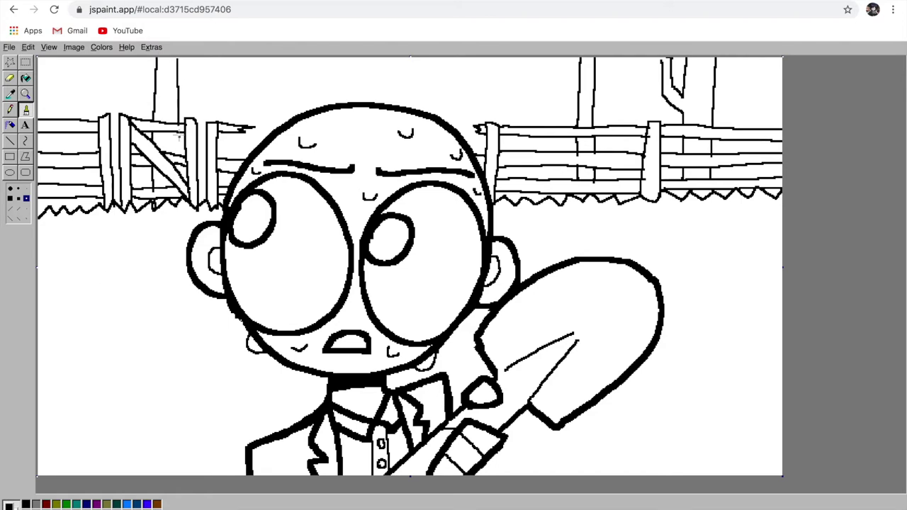
pyautogui.moveTo(63, 271); pyautogui.dragTo(89, 265)
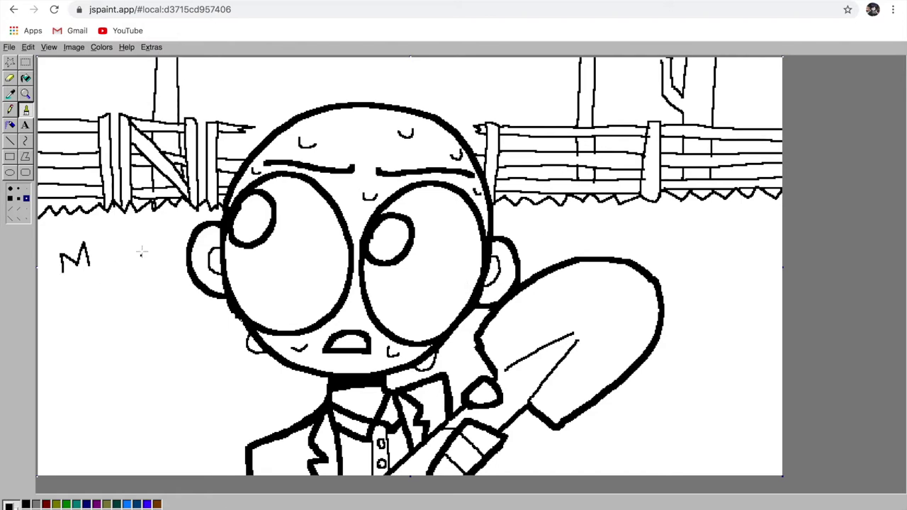
pyautogui.moveTo(144, 257); pyautogui.dragTo(151, 248)
pyautogui.moveTo(120, 319); pyautogui.dragTo(155, 310)
pyautogui.moveTo(105, 291); pyautogui.dragTo(114, 288)
pyautogui.moveTo(197, 369); pyautogui.dragTo(208, 357)
pyautogui.moveTo(207, 330); pyautogui.dragTo(218, 331)
pyautogui.moveTo(126, 368); pyautogui.dragTo(147, 370)
pyautogui.moveTo(61, 426); pyautogui.dragTo(81, 409)
pyautogui.moveTo(182, 458); pyautogui.dragTo(193, 456)
pyautogui.moveTo(225, 423); pyautogui.dragTo(254, 405)
pyautogui.moveTo(174, 410); pyautogui.dragTo(188, 407)
pyautogui.moveTo(97, 468); pyautogui.dragTo(115, 466)
pyautogui.hotkey('ctrl', 'z')
pyautogui.hotkey('ctrl', 'z')
pyautogui.hotkey('ctrl', 'z')
pyautogui.hotkey('ctrl', 'z')
pyautogui.hotkey('ctrl', 'z')
pyautogui.hotkey('ctrl', 'z')
pyautogui.hotkey('ctrl', 'z')
pyautogui.hotkey('ctrl', 'z')
pyautogui.hotkey('ctrl', 'z')
pyautogui.hotkey('ctrl', 'z')
pyautogui.hotkey('ctrl', 'z')
pyautogui.hotkey('ctrl', 'z')
pyautogui.hotkey('ctrl', 'z')
pyautogui.moveTo(538, 245); pyautogui.dragTo(557, 235)
pyautogui.moveTo(631, 244); pyautogui.dragTo(644, 246)
pyautogui.hotkey('ctrl', 'z')
pyautogui.hotkey('ctrl', 'z')
# Draw small zigzag grass tufts with the Brush on the ground above, beside and below the shovel.
pyautogui.moveTo(538, 232); pyautogui.dragTo(563, 246)
pyautogui.moveTo(619, 252); pyautogui.dragTo(628, 252)
pyautogui.moveTo(657, 237); pyautogui.dragTo(688, 244)
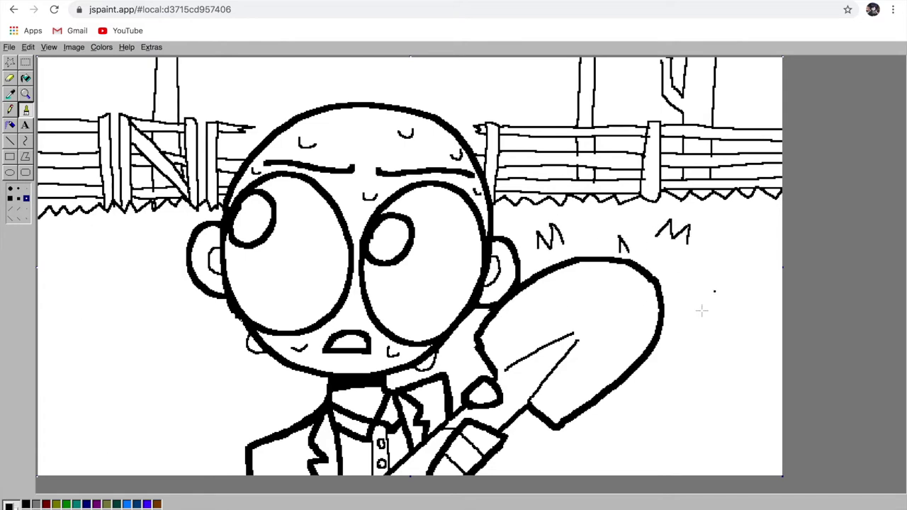
pyautogui.moveTo(703, 310); pyautogui.dragTo(737, 309)
pyautogui.moveTo(734, 236); pyautogui.dragTo(749, 235)
pyautogui.moveTo(753, 360); pyautogui.dragTo(764, 369)
pyautogui.moveTo(698, 373); pyautogui.dragTo(725, 394)
pyautogui.moveTo(724, 440); pyautogui.dragTo(769, 443)
pyautogui.moveTo(576, 443); pyautogui.dragTo(591, 444)
pyautogui.moveTo(550, 454)
pyautogui.mouseDown()
pyautogui.moveTo(567, 455)
pyautogui.moveTo(544, 461)
pyautogui.mouseUp()
pyautogui.hotkey('ctrl', 'z')
pyautogui.hotkey('ctrl', 'z')
pyautogui.moveTo(454, 355); pyautogui.dragTo(466, 365)
# Draw zigzag grass tufts scattered over the ground on the character's left-hand side, down to the canvas's lower edge.
pyautogui.moveTo(138, 248); pyautogui.dragTo(168, 258)
pyautogui.moveTo(87, 253); pyautogui.dragTo(100, 258)
pyautogui.moveTo(119, 335); pyautogui.dragTo(132, 344)
pyautogui.moveTo(200, 376); pyautogui.dragTo(224, 396)
pyautogui.moveTo(272, 406); pyautogui.dragTo(291, 406)
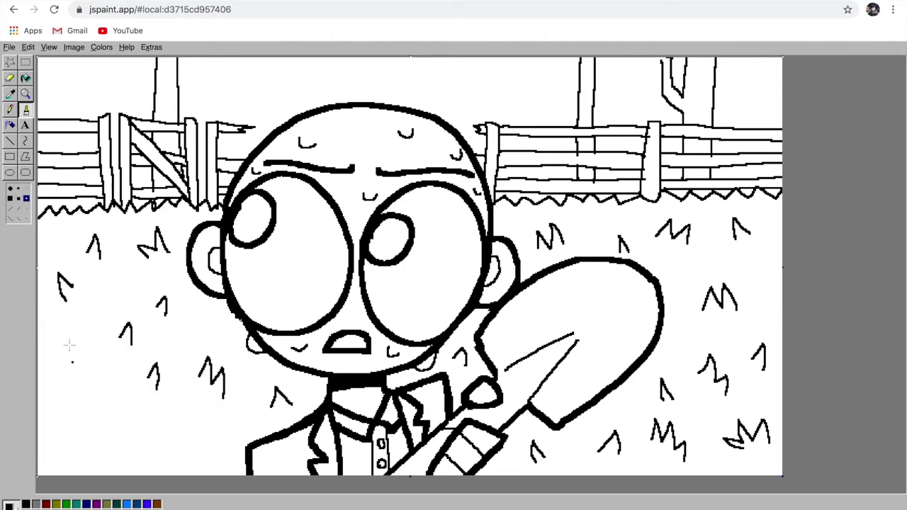
pyautogui.moveTo(66, 360); pyautogui.dragTo(72, 346)
pyautogui.moveTo(133, 435); pyautogui.dragTo(143, 449)
# Erase both pupils and the old mouth from the character's face.
pyautogui.click(10, 78)
pyautogui.moveTo(272, 202)
pyautogui.mouseDown()
pyautogui.moveTo(235, 236)
pyautogui.moveTo(234, 254)
pyautogui.moveTo(256, 245)
pyautogui.mouseUp()
pyautogui.click(19, 208)
pyautogui.moveTo(254, 245)
pyautogui.mouseDown()
pyautogui.moveTo(274, 233)
pyautogui.moveTo(274, 203)
pyautogui.mouseUp()
pyautogui.moveTo(386, 261)
pyautogui.mouseDown()
pyautogui.moveTo(396, 235)
pyautogui.moveTo(394, 244)
pyautogui.mouseUp()
pyautogui.moveTo(388, 346)
pyautogui.mouseDown()
pyautogui.moveTo(334, 336)
pyautogui.moveTo(299, 348)
pyautogui.moveTo(375, 337)
pyautogui.mouseUp()
# Draw a thick-outlined open grin and two oval pupils centred in the eyes with the Brush.
pyautogui.click(25, 109)
pyautogui.click(18, 199)
pyautogui.moveTo(333, 339)
pyautogui.mouseDown()
pyautogui.moveTo(375, 337)
pyautogui.moveTo(317, 350)
pyautogui.moveTo(365, 349)
pyautogui.moveTo(335, 329)
pyautogui.mouseUp()
pyautogui.hotkey('ctrl', 'z')
pyautogui.hotkey('ctrl', 'z')
pyautogui.hotkey('ctrl', 'z')
pyautogui.moveTo(273, 243); pyautogui.dragTo(271, 248)
pyautogui.moveTo(389, 249)
pyautogui.mouseDown()
pyautogui.moveTo(408, 239)
pyautogui.moveTo(389, 257)
pyautogui.mouseUp()
# Scribble dark shading and thin rings around both pupils with the Pencil, and add two thin tooth lines inside the mouth.
pyautogui.click(10, 110)
pyautogui.moveTo(282, 256)
pyautogui.mouseDown()
pyautogui.moveTo(294, 260)
pyautogui.moveTo(286, 248)
pyautogui.moveTo(291, 263)
pyautogui.mouseUp()
pyautogui.moveTo(392, 260); pyautogui.dragTo(415, 280)
pyautogui.moveTo(386, 241); pyautogui.dragTo(426, 269)
pyautogui.moveTo(269, 227); pyautogui.dragTo(316, 276)
pyautogui.hotkey('ctrl', 'z')
pyautogui.hotkey('ctrl', 'z')
pyautogui.hotkey('ctrl', 'z')
pyautogui.hotkey('ctrl', 'z')
pyautogui.hotkey('ctrl', 'z')
pyautogui.moveTo(397, 242)
pyautogui.mouseDown()
pyautogui.moveTo(408, 264)
pyautogui.moveTo(401, 255)
pyautogui.moveTo(404, 290)
pyautogui.moveTo(383, 264)
pyautogui.mouseUp()
pyautogui.moveTo(287, 223)
pyautogui.mouseDown()
pyautogui.moveTo(319, 258)
pyautogui.moveTo(305, 223)
pyautogui.mouseUp()
pyautogui.moveTo(344, 333); pyautogui.dragTo(341, 356)
pyautogui.moveTo(357, 335); pyautogui.dragTo(355, 354)
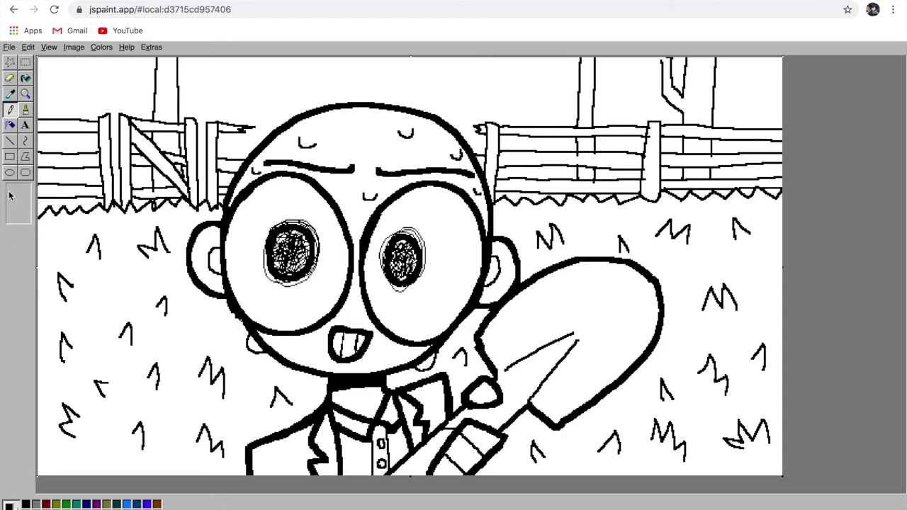
# Scribble short stubbly hair along the top and sides of the head with the Pencil.
pyautogui.moveTo(346, 128)
pyautogui.mouseDown()
pyautogui.moveTo(333, 120)
pyautogui.moveTo(390, 117)
pyautogui.moveTo(397, 108)
pyautogui.moveTo(292, 130)
pyautogui.mouseUp()
pyautogui.moveTo(406, 127); pyautogui.dragTo(443, 125)
pyautogui.moveTo(293, 125)
pyautogui.mouseDown()
pyautogui.moveTo(235, 193)
pyautogui.moveTo(302, 130)
pyautogui.mouseUp()
pyautogui.moveTo(302, 130); pyautogui.dragTo(334, 119)
pyautogui.moveTo(458, 146); pyautogui.dragTo(489, 231)
pyautogui.moveTo(419, 130)
pyautogui.mouseDown()
pyautogui.moveTo(461, 158)
pyautogui.moveTo(357, 103)
pyautogui.mouseUp()
# Draw thin drips hanging from the shovel blade's edge and below both ears.
pyautogui.moveTo(652, 351); pyautogui.dragTo(641, 372)
pyautogui.moveTo(561, 423); pyautogui.dragTo(559, 441)
pyautogui.moveTo(607, 316); pyautogui.dragTo(602, 346)
pyautogui.moveTo(209, 297); pyautogui.dragTo(220, 308)
pyautogui.moveTo(489, 305); pyautogui.dragTo(485, 316)
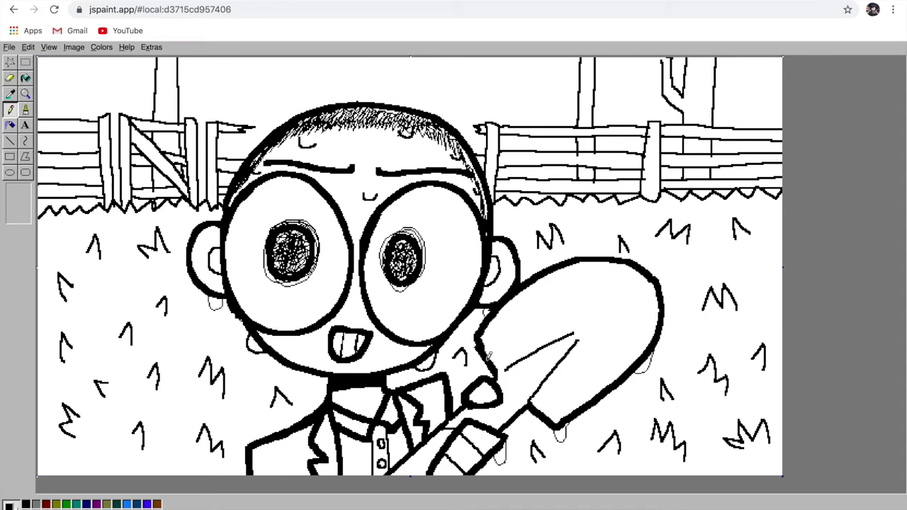
# Mix a very dark grey and fill the open sky and the rightmost fence gaps with it.
pyautogui.doubleClick(36, 505)
pyautogui.click(453, 362)
pyautogui.click(653, 308)
pyautogui.click(409, 378)
pyautogui.click(27, 78)
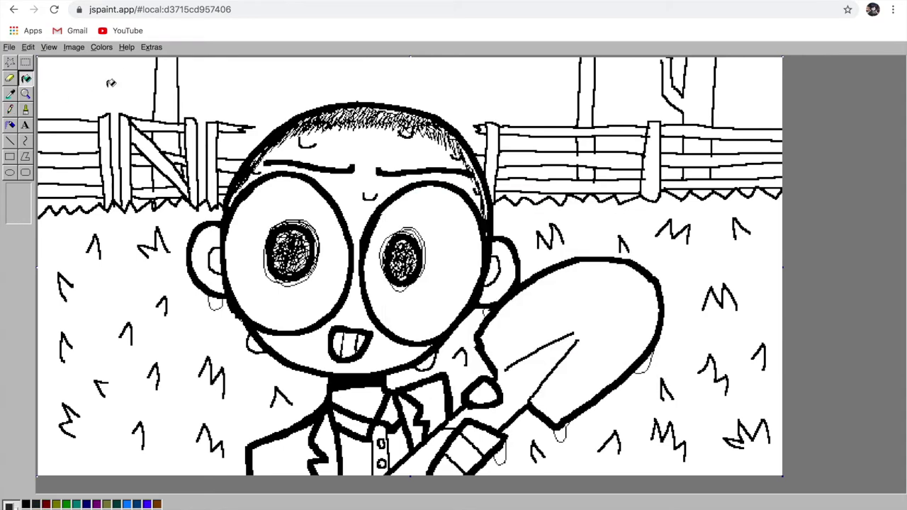
pyautogui.click(85, 92)
pyautogui.click(269, 86)
pyautogui.click(627, 93)
pyautogui.hotkey('ctrl', 'z')
pyautogui.click(728, 82)
pyautogui.click(679, 75)
pyautogui.click(745, 171)
# Try to fill the grass strip, the remaining fence gaps and the sky between the right-hand trees with very dark grey.
pyautogui.click(726, 191)
pyautogui.click(588, 149)
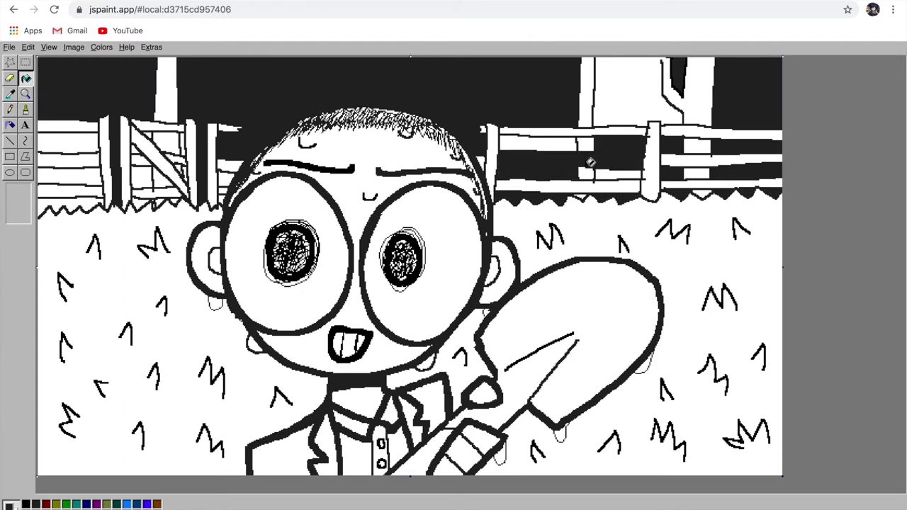
pyautogui.hotkey('ctrl', 'z')
pyautogui.click(574, 143)
pyautogui.click(607, 173)
pyautogui.click(618, 145)
pyautogui.click(224, 180)
pyautogui.click(139, 178)
pyautogui.click(71, 145)
pyautogui.click(71, 176)
pyautogui.click(71, 202)
pyautogui.click(10, 109)
pyautogui.click(26, 78)
pyautogui.click(628, 92)
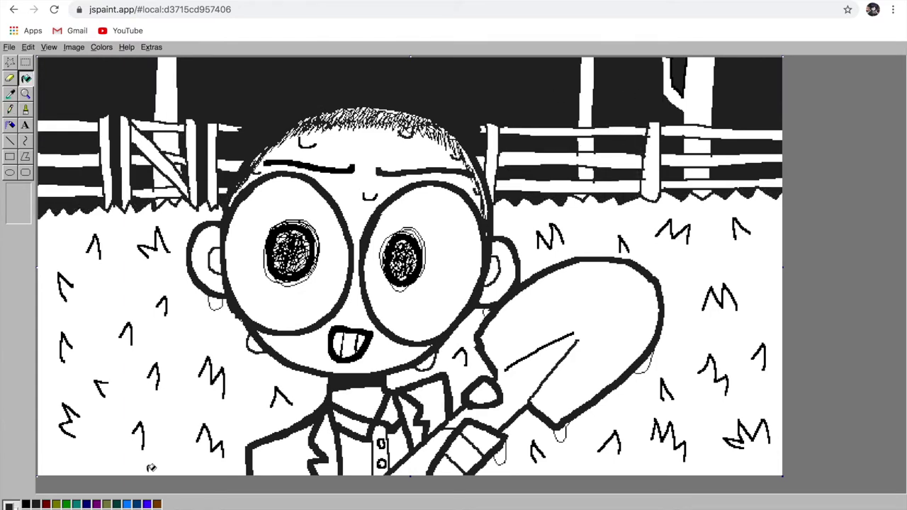
# Mix a slightly lighter dark grey in the palette as the tree colour.
pyautogui.doubleClick(35, 509)
pyautogui.moveTo(655, 230); pyautogui.dragTo(655, 285)
pyautogui.click(418, 381)
# Try the lighter grey on the tree trunk behind the gate, and undo the fills made since the rightmost fence gaps.
pyautogui.click(167, 92)
pyautogui.click(168, 140)
pyautogui.click(163, 181)
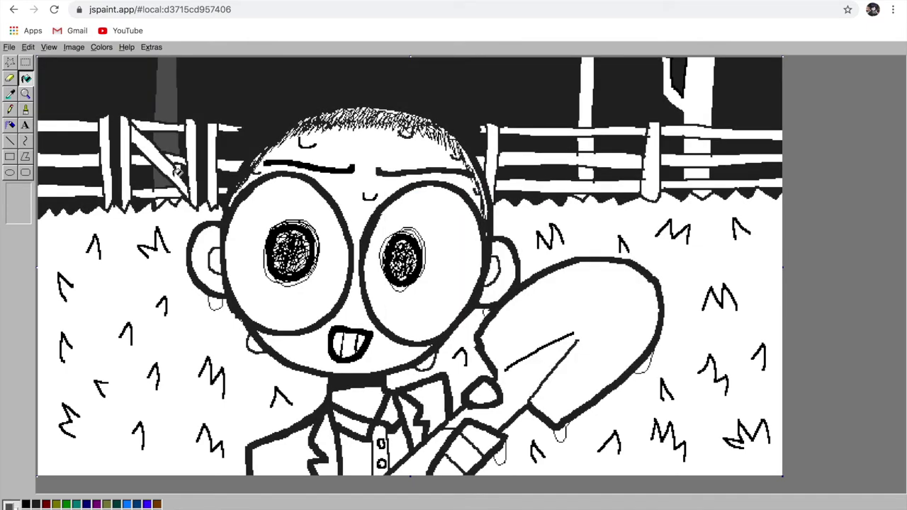
pyautogui.hotkey('ctrl', 'z')
pyautogui.hotkey('ctrl', 'z')
pyautogui.hotkey('ctrl', 'z')
pyautogui.hotkey('ctrl', 'z')
pyautogui.hotkey('ctrl', 'z')
pyautogui.hotkey('ctrl', 'z')
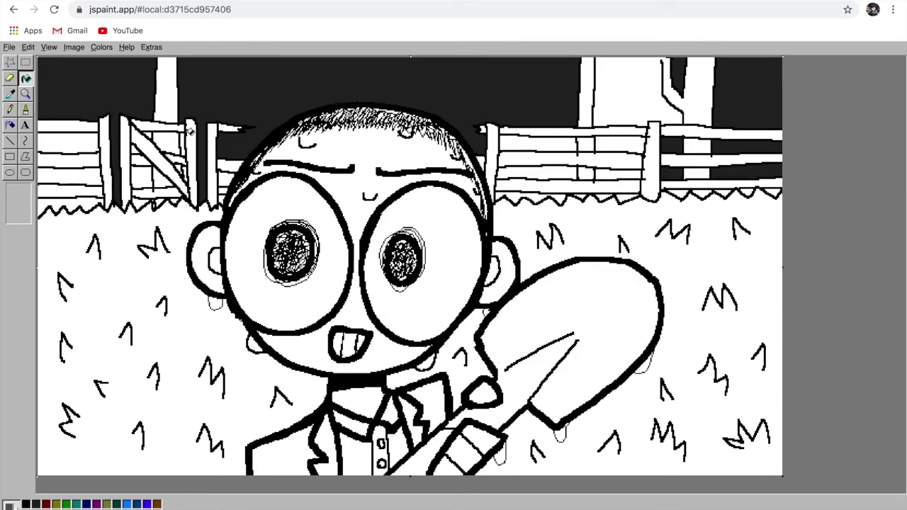
# Fill the gaps between the rails beside the head and between the two fence posts above the shovel with very dark grey.
pyautogui.click(226, 178)
pyautogui.click(224, 199)
pyautogui.click(537, 144)
pyautogui.click(533, 173)
pyautogui.click(522, 197)
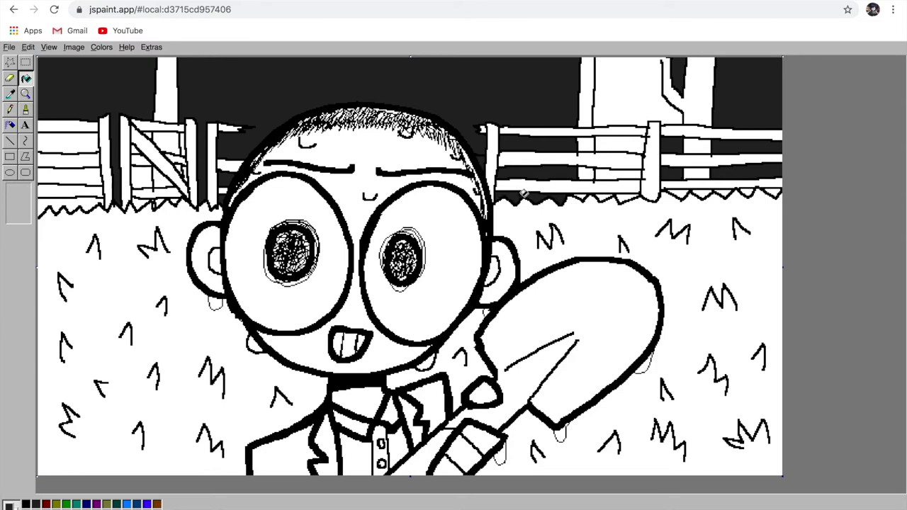
pyautogui.click(608, 197)
pyautogui.click(620, 174)
pyautogui.click(632, 147)
# Fill the openings inside the gate and between the rails of the leftmost fence section with very dark grey.
pyautogui.click(143, 171)
pyautogui.click(141, 203)
pyautogui.click(184, 175)
pyautogui.click(89, 177)
pyautogui.click(81, 142)
# Close the outline at the top of the branching tree with the Pencil and fill the sky beside it very dark grey.
pyautogui.click(10, 109)
pyautogui.moveTo(663, 62); pyautogui.dragTo(664, 57)
pyautogui.click(26, 78)
pyautogui.click(630, 90)
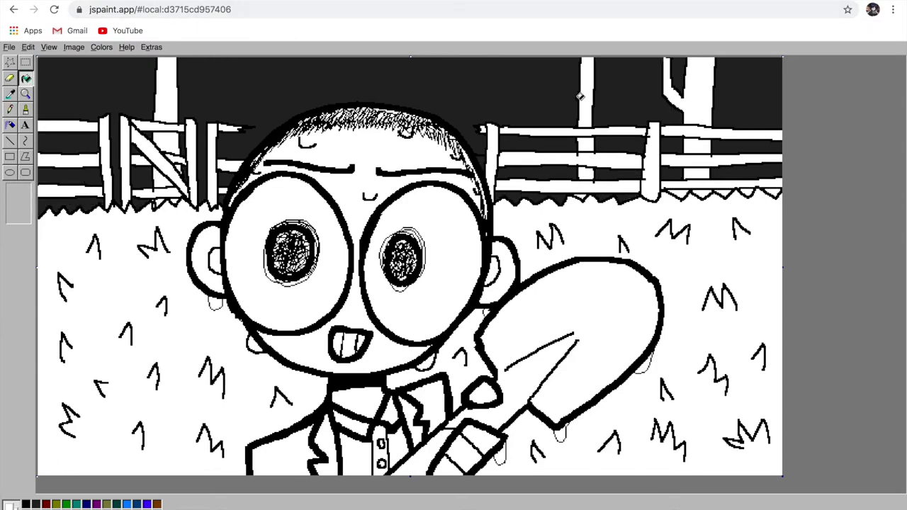
# Fill all the tree trunks with the lighter dark grey, and the strip under the rightmost fence rails with very dark grey.
pyautogui.click(35, 509)
pyautogui.click(165, 93)
pyautogui.click(167, 144)
pyautogui.click(164, 178)
pyautogui.click(707, 97)
pyautogui.click(586, 94)
pyautogui.click(697, 146)
pyautogui.click(697, 174)
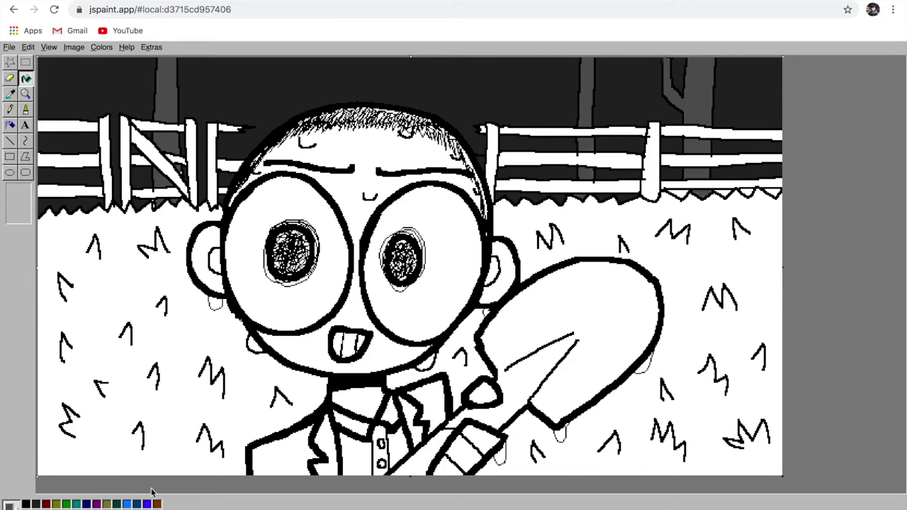
pyautogui.click(769, 187)
pyautogui.click(10, 110)
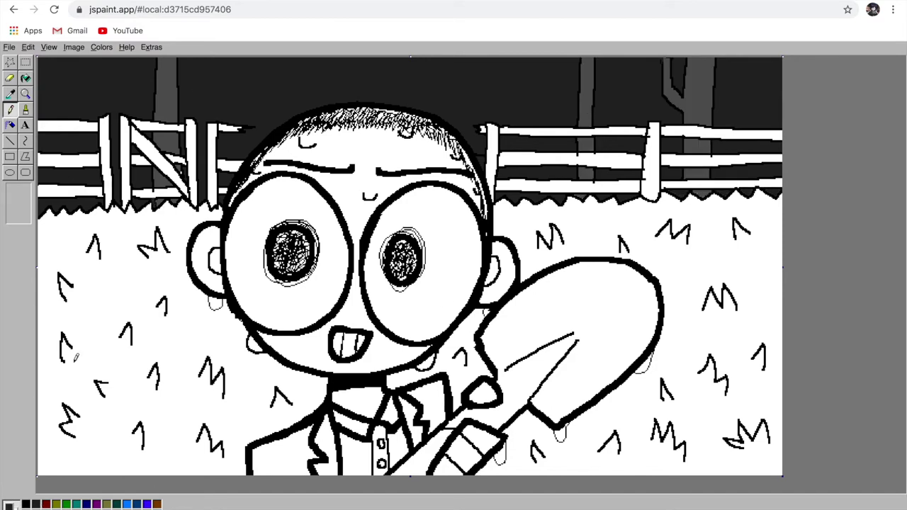
# Choose a custom grey of RGB 103, 103, 103 and fill the gate's posts, rails and diagonal brace with it.
pyautogui.doubleClick(155, 508)
pyautogui.click(449, 362)
pyautogui.click(429, 340)
pyautogui.click(429, 329)
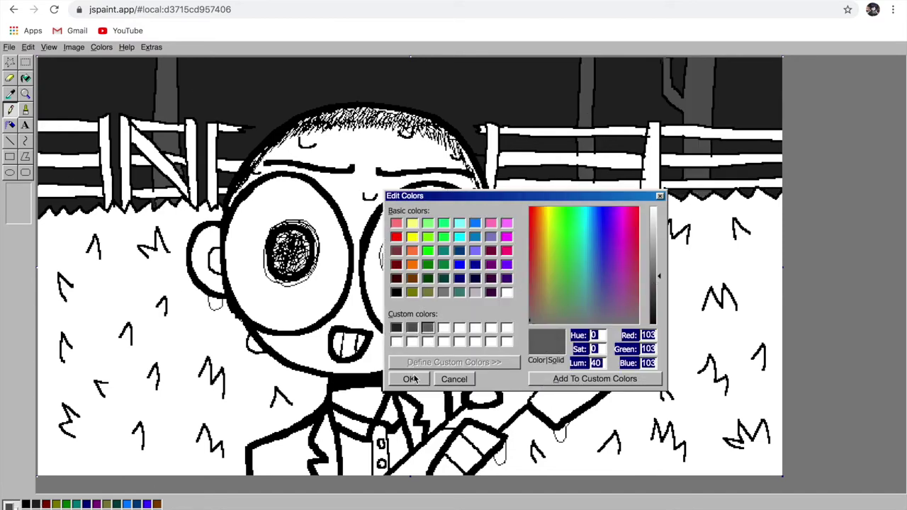
pyautogui.click(413, 379)
pyautogui.click(25, 78)
pyautogui.click(159, 117)
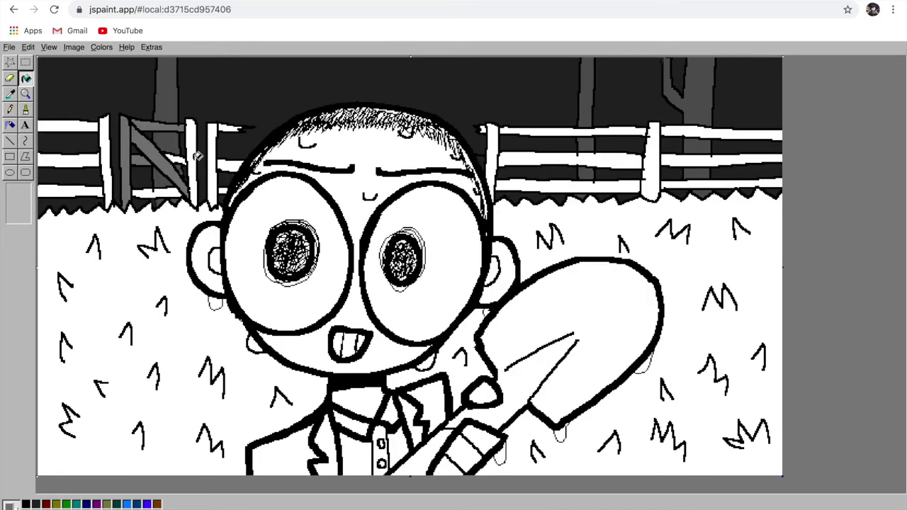
pyautogui.click(191, 160)
pyautogui.click(157, 193)
# Fill the remaining fence posts and rails on both sides of the head with the same grey.
pyautogui.click(106, 162)
pyautogui.click(86, 126)
pyautogui.click(213, 162)
pyautogui.click(492, 162)
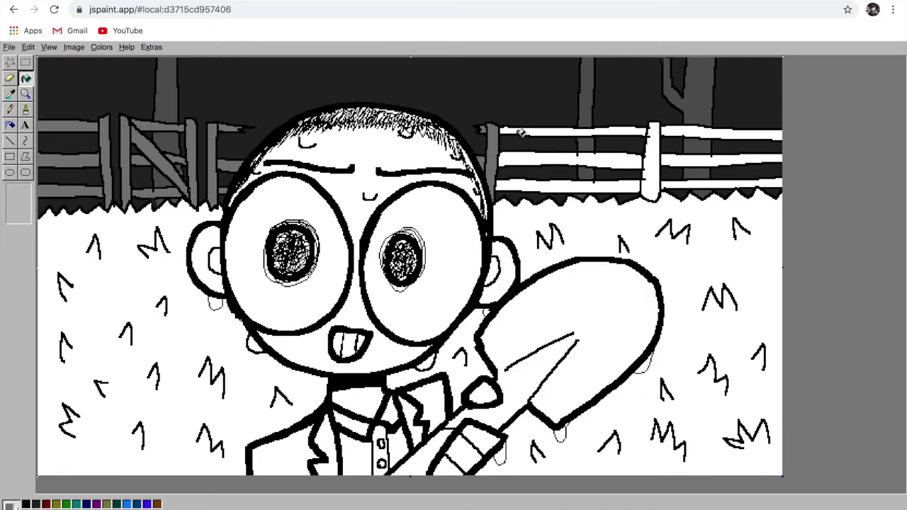
pyautogui.click(538, 160)
pyautogui.click(651, 167)
pyautogui.click(681, 160)
pyautogui.click(688, 131)
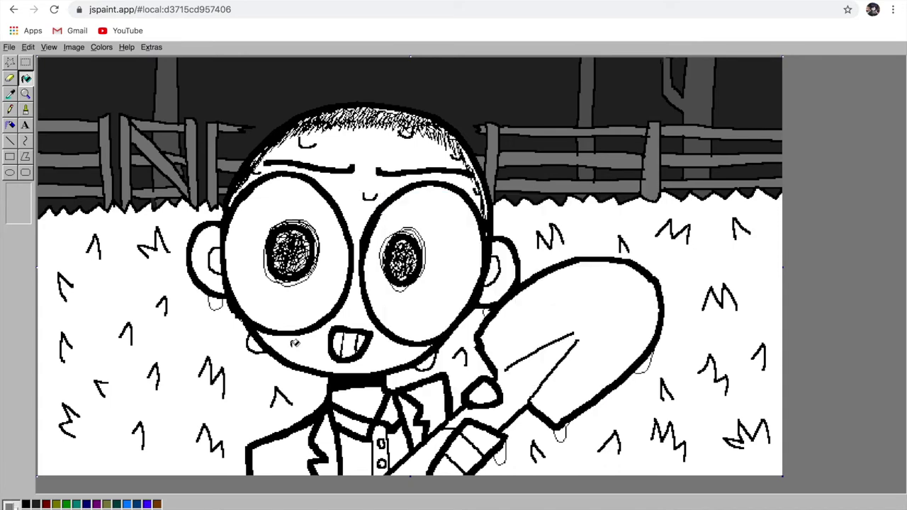
# Fill the grassy ground and the drops under the ear, chin, sleeve and shovel with a lighter grey.
pyautogui.click(444, 333)
pyautogui.click(215, 303)
pyautogui.click(255, 344)
pyautogui.click(426, 363)
pyautogui.click(503, 454)
pyautogui.click(560, 433)
pyautogui.click(645, 364)
# Mix a near-black shade, add it to the custom colors and hatch the night sky with vertical Pencil strokes.
pyautogui.press('p')
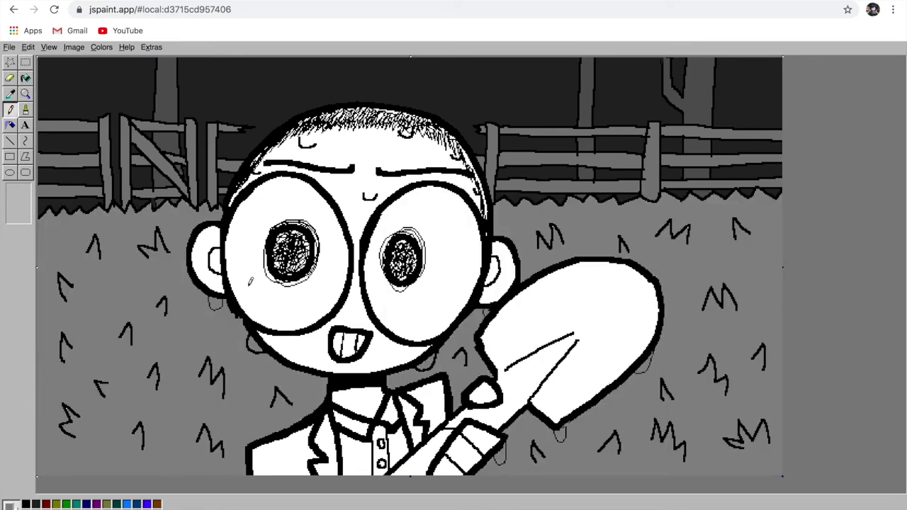
pyautogui.doubleClick(36, 506)
pyautogui.moveTo(660, 307); pyautogui.dragTo(660, 313)
pyautogui.click(596, 380)
pyautogui.click(409, 379)
pyautogui.moveTo(39, 71)
pyautogui.mouseDown()
pyautogui.moveTo(55, 86)
pyautogui.moveTo(142, 44)
pyautogui.moveTo(237, 71)
pyautogui.moveTo(309, 61)
pyautogui.moveTo(385, 75)
pyautogui.moveTo(470, 76)
pyautogui.moveTo(551, 95)
pyautogui.moveTo(528, 88)
pyautogui.mouseUp()
pyautogui.moveTo(602, 71)
pyautogui.mouseDown()
pyautogui.moveTo(723, 98)
pyautogui.moveTo(780, 59)
pyautogui.mouseUp()
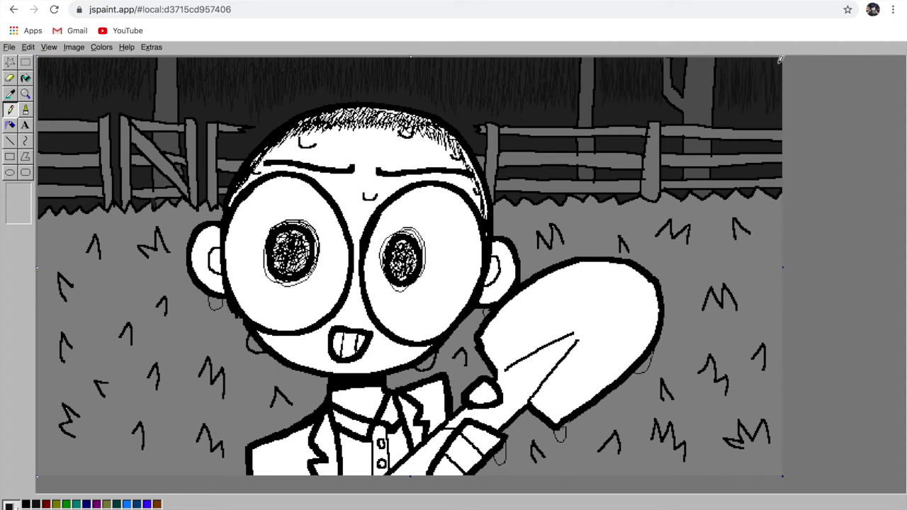
# Choose the custom grey RGB 69, 69, 69 and draw vertical bark texture on the tree trunks.
pyautogui.doubleClick(37, 502)
pyautogui.click(412, 327)
pyautogui.click(435, 363)
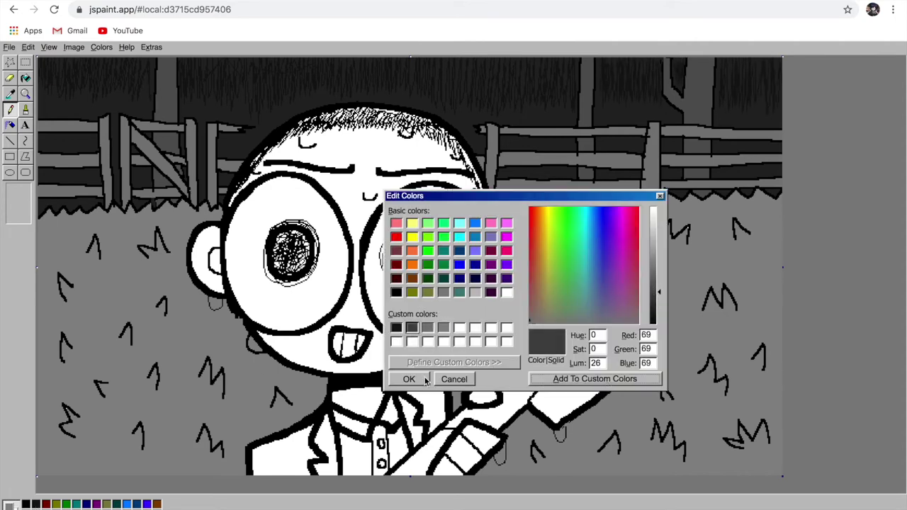
pyautogui.click(423, 378)
pyautogui.moveTo(162, 81); pyautogui.dragTo(162, 109)
pyautogui.moveTo(172, 78); pyautogui.dragTo(172, 110)
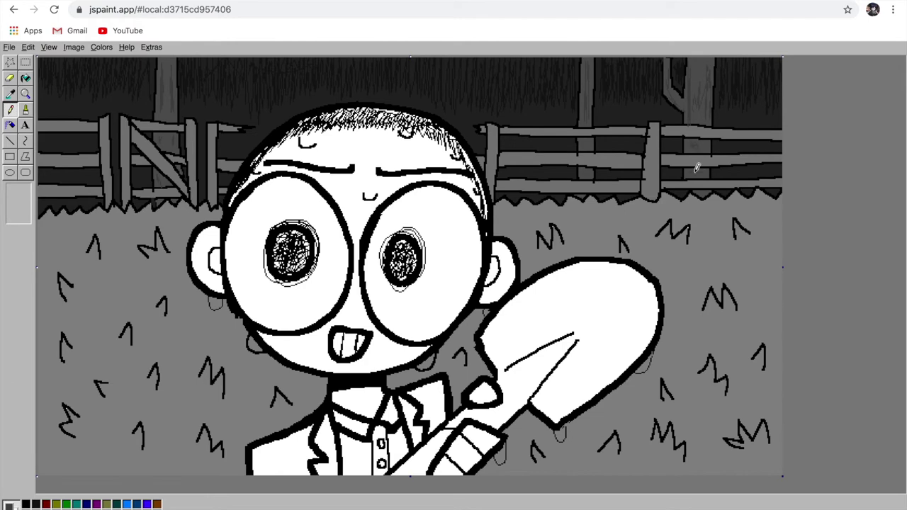
# Draw wood grain along the fence posts and rails with the Pencil in a slightly darker fence grey.
pyautogui.doubleClick(37, 504)
pyautogui.click(427, 328)
pyautogui.click(435, 362)
pyautogui.click(413, 379)
pyautogui.moveTo(106, 135); pyautogui.dragTo(105, 172)
pyautogui.moveTo(51, 160); pyautogui.dragTo(80, 160)
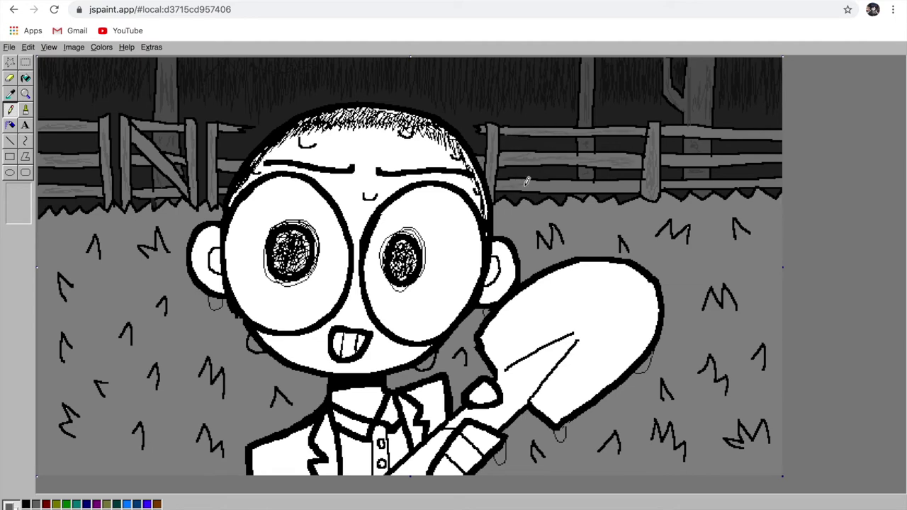
pyautogui.moveTo(694, 162); pyautogui.dragTo(761, 163)
pyautogui.hotkey('alt', 'x')
pyautogui.press('Escape')
pyautogui.press('super+z')
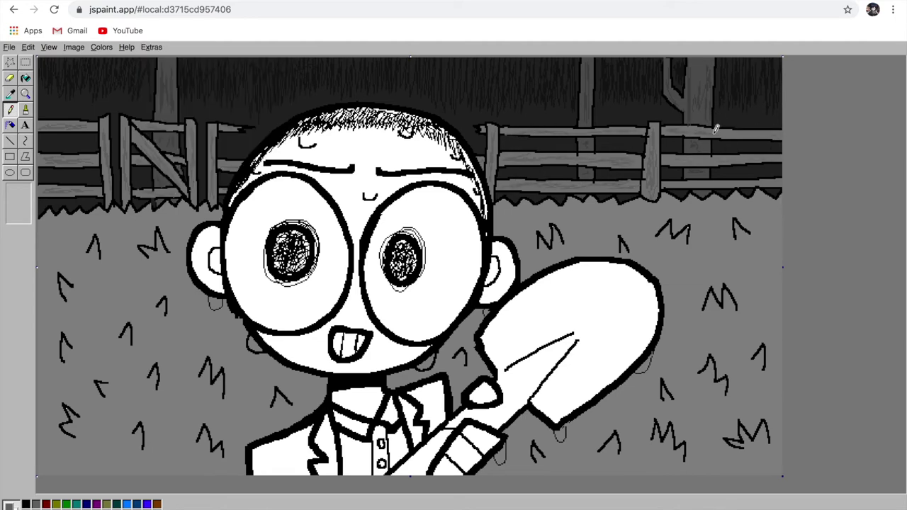
# Mix a slightly darker shade of the ground grey, add it to the custom colors and make it the drawing color.
pyautogui.doubleClick(36, 504)
pyautogui.click(456, 362)
pyautogui.click(652, 271)
pyautogui.click(595, 379)
pyautogui.click(417, 380)
# Try scribbling small grey shadows beside the individual grass tufts on the ground at the character's side.
pyautogui.moveTo(51, 282); pyautogui.dragTo(59, 301)
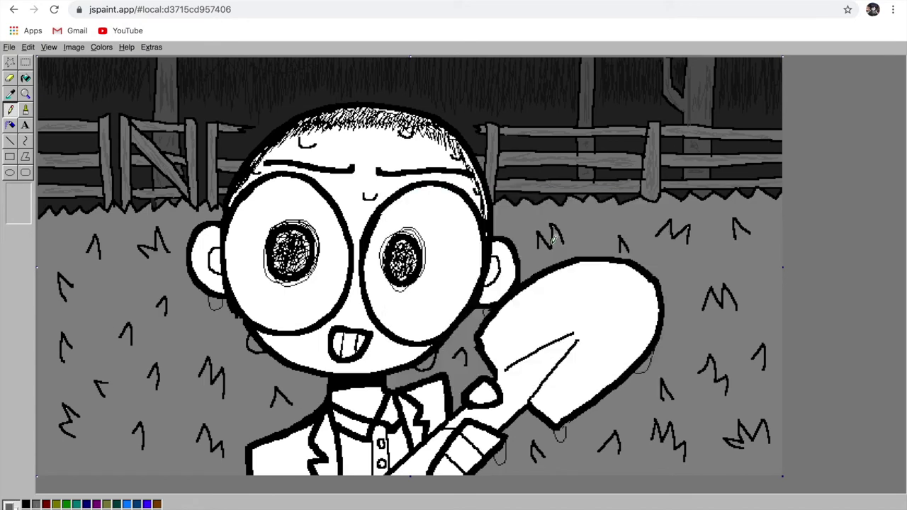
pyautogui.moveTo(104, 241); pyautogui.dragTo(108, 263)
pyautogui.moveTo(169, 307); pyautogui.dragTo(158, 326)
pyautogui.moveTo(140, 336); pyautogui.dragTo(123, 354)
pyautogui.moveTo(57, 360); pyautogui.dragTo(119, 394)
pyautogui.moveTo(56, 442); pyautogui.dragTo(81, 434)
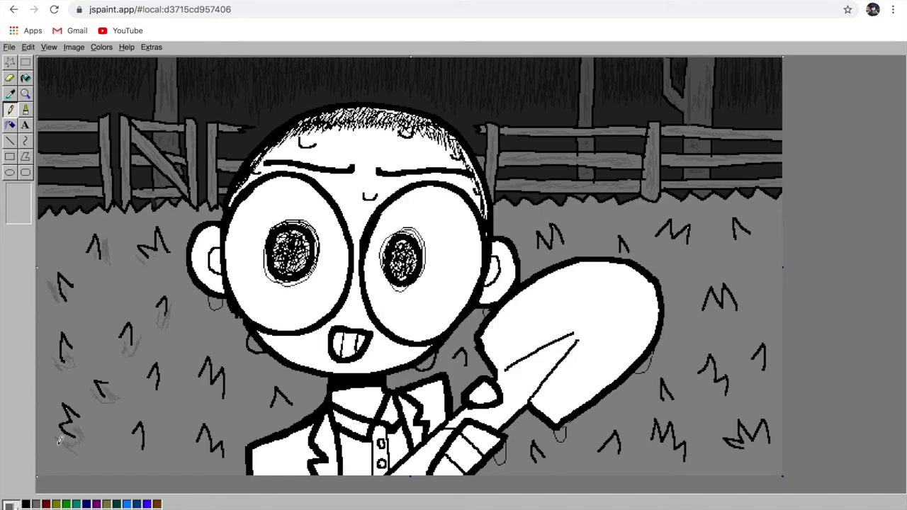
# Undo the grey shadow strokes beside the grass tufts.
pyautogui.hotkey('ctrl', 'z')
pyautogui.hotkey('ctrl', 'z')
pyautogui.hotkey('ctrl', 'z')
pyautogui.hotkey('ctrl', 'z')
pyautogui.hotkey('ctrl', 'z')
pyautogui.hotkey('ctrl', 'z')
pyautogui.hotkey('ctrl', 'z')
pyautogui.hotkey('ctrl', 'z')
pyautogui.hotkey('ctrl', 'z')
# Hatch a band of vertical grey grass strokes along the lower edge of the picture on both sides of the character.
pyautogui.moveTo(42, 394)
pyautogui.mouseDown()
pyautogui.moveTo(79, 443)
pyautogui.moveTo(163, 467)
pyautogui.moveTo(237, 469)
pyautogui.mouseUp()
pyautogui.moveTo(780, 425)
pyautogui.mouseDown()
pyautogui.moveTo(747, 438)
pyautogui.moveTo(539, 451)
pyautogui.moveTo(543, 462)
pyautogui.moveTo(617, 453)
pyautogui.moveTo(655, 461)
pyautogui.moveTo(758, 447)
pyautogui.mouseUp()
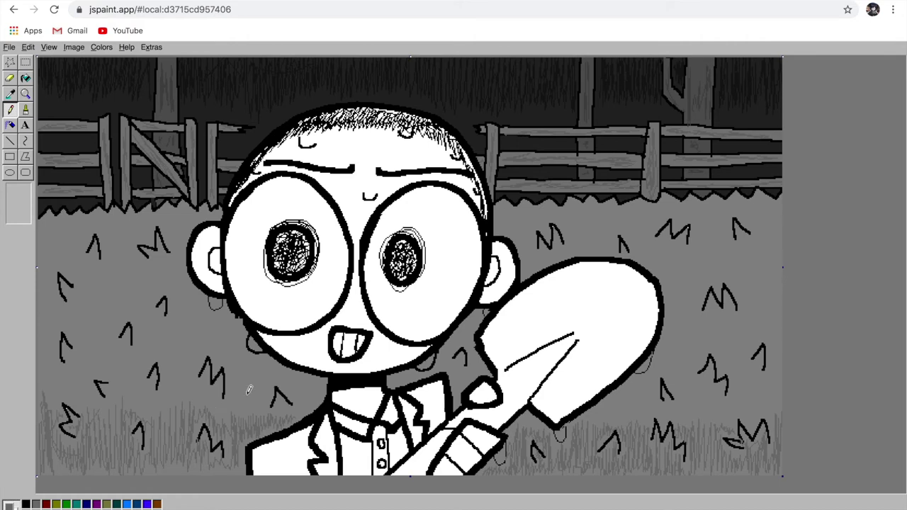
# Write a red message beginning "my hand" across the fence and head with the Brush.
pyautogui.click(25, 110)
pyautogui.moveTo(65, 170); pyautogui.dragTo(152, 214)
pyautogui.moveTo(185, 150); pyautogui.dragTo(208, 192)
pyautogui.moveTo(234, 168); pyautogui.dragTo(346, 178)
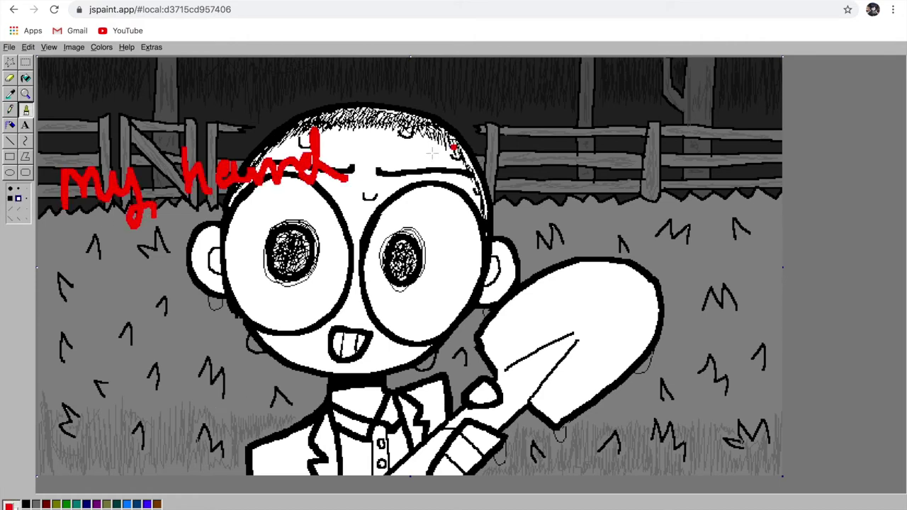
pyautogui.moveTo(407, 121); pyautogui.dragTo(564, 153)
pyautogui.moveTo(505, 126); pyautogui.dragTo(536, 126)
pyautogui.moveTo(618, 129); pyautogui.dragTo(637, 140)
pyautogui.moveTo(504, 282)
pyautogui.mouseDown()
pyautogui.moveTo(575, 225)
pyautogui.moveTo(667, 227)
pyautogui.mouseUp()
# Undo the red handwriting across the picture.
pyautogui.hotkey('ctrl', 'z')
pyautogui.hotkey('ctrl', 'z')
pyautogui.hotkey('ctrl', 'z')
pyautogui.hotkey('ctrl', 'z')
pyautogui.hotkey('ctrl', 'z')
pyautogui.hotkey('ctrl', 'z')
pyautogui.hotkey('ctrl', 'z')
pyautogui.hotkey('ctrl', 'z')
# Try adding red strokes inside both pupils, and undo them.
pyautogui.moveTo(300, 247); pyautogui.dragTo(299, 258)
pyautogui.moveTo(407, 259); pyautogui.dragTo(408, 279)
pyautogui.hotkey('ctrl', 'z')
pyautogui.hotkey('ctrl', 'z')
pyautogui.hotkey('ctrl', 'z')
# Add white highlights to the drops and draw thin diagonal dark blue rain lines across the whole picture with the Pencil.
pyautogui.click(10, 110)
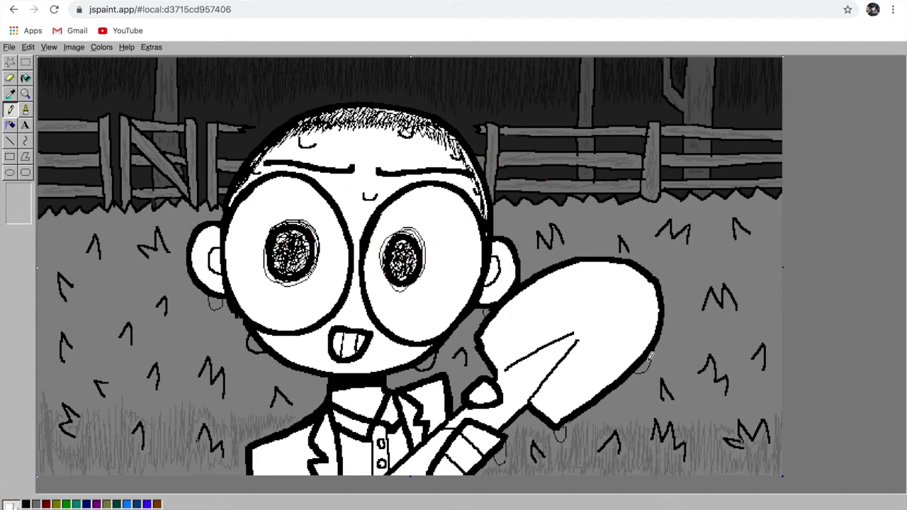
pyautogui.moveTo(174, 206); pyautogui.dragTo(72, 305)
pyautogui.moveTo(192, 235); pyautogui.dragTo(94, 347)
pyautogui.moveTo(215, 318); pyautogui.dragTo(112, 408)
pyautogui.moveTo(210, 368); pyautogui.dragTo(123, 476)
pyautogui.moveTo(96, 208); pyautogui.dragTo(38, 275)
pyautogui.moveTo(267, 353); pyautogui.dragTo(210, 432)
pyautogui.moveTo(420, 193); pyautogui.dragTo(364, 263)
pyautogui.moveTo(304, 179); pyautogui.dragTo(245, 262)
pyautogui.moveTo(398, 133); pyautogui.dragTo(338, 206)
pyautogui.moveTo(478, 224); pyautogui.dragTo(386, 329)
pyautogui.moveTo(585, 261); pyautogui.dragTo(497, 371)
pyautogui.moveTo(645, 278); pyautogui.dragTo(555, 422)
pyautogui.moveTo(612, 393); pyautogui.dragTo(572, 452)
pyautogui.moveTo(754, 360); pyautogui.dragTo(684, 472)
pyautogui.moveTo(645, 287); pyautogui.dragTo(564, 409)
pyautogui.moveTo(672, 196); pyautogui.dragTo(624, 259)
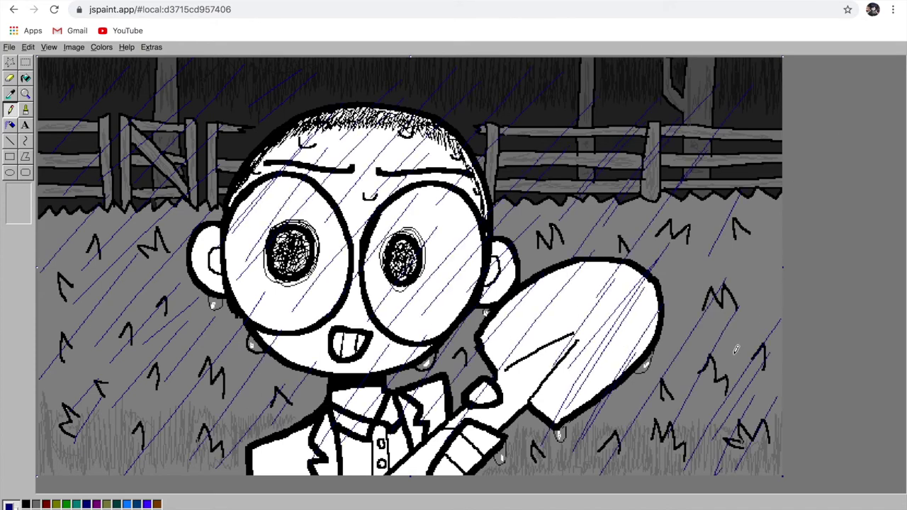
# Sign the picture with the artist's name in small black Brush lettering in the lower corner below the shovel.
pyautogui.click(26, 110)
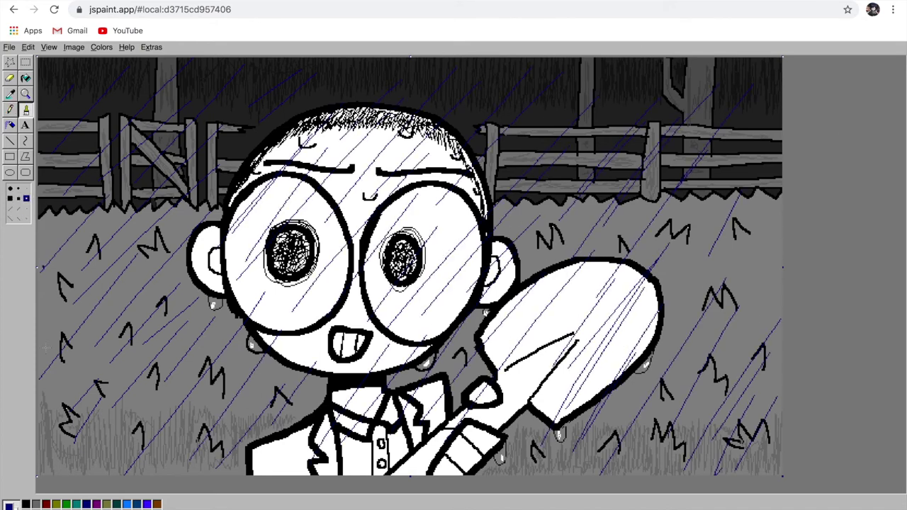
pyautogui.moveTo(697, 454); pyautogui.dragTo(685, 471)
pyautogui.moveTo(703, 459)
pyautogui.mouseDown()
pyautogui.moveTo(705, 474)
pyautogui.moveTo(724, 460)
pyautogui.mouseUp()
pyautogui.moveTo(728, 462); pyautogui.dragTo(729, 469)
pyautogui.moveTo(734, 469); pyautogui.dragTo(747, 467)
pyautogui.moveTo(757, 460); pyautogui.dragTo(750, 472)
pyautogui.moveTo(764, 457); pyautogui.dragTo(770, 459)
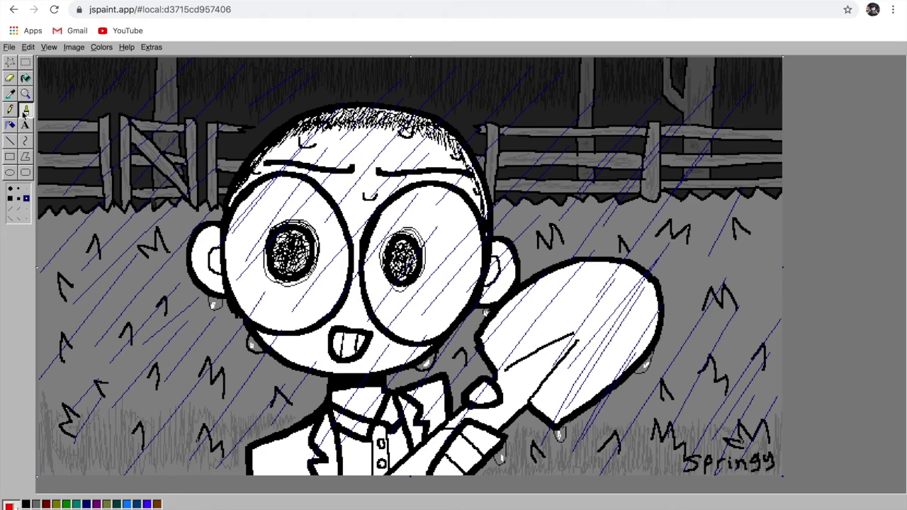
pyautogui.rightClick(805, 505)
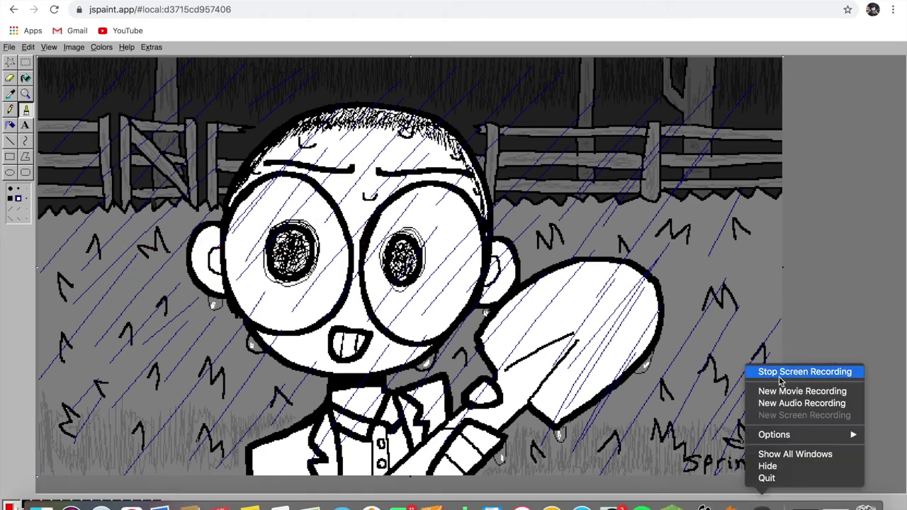